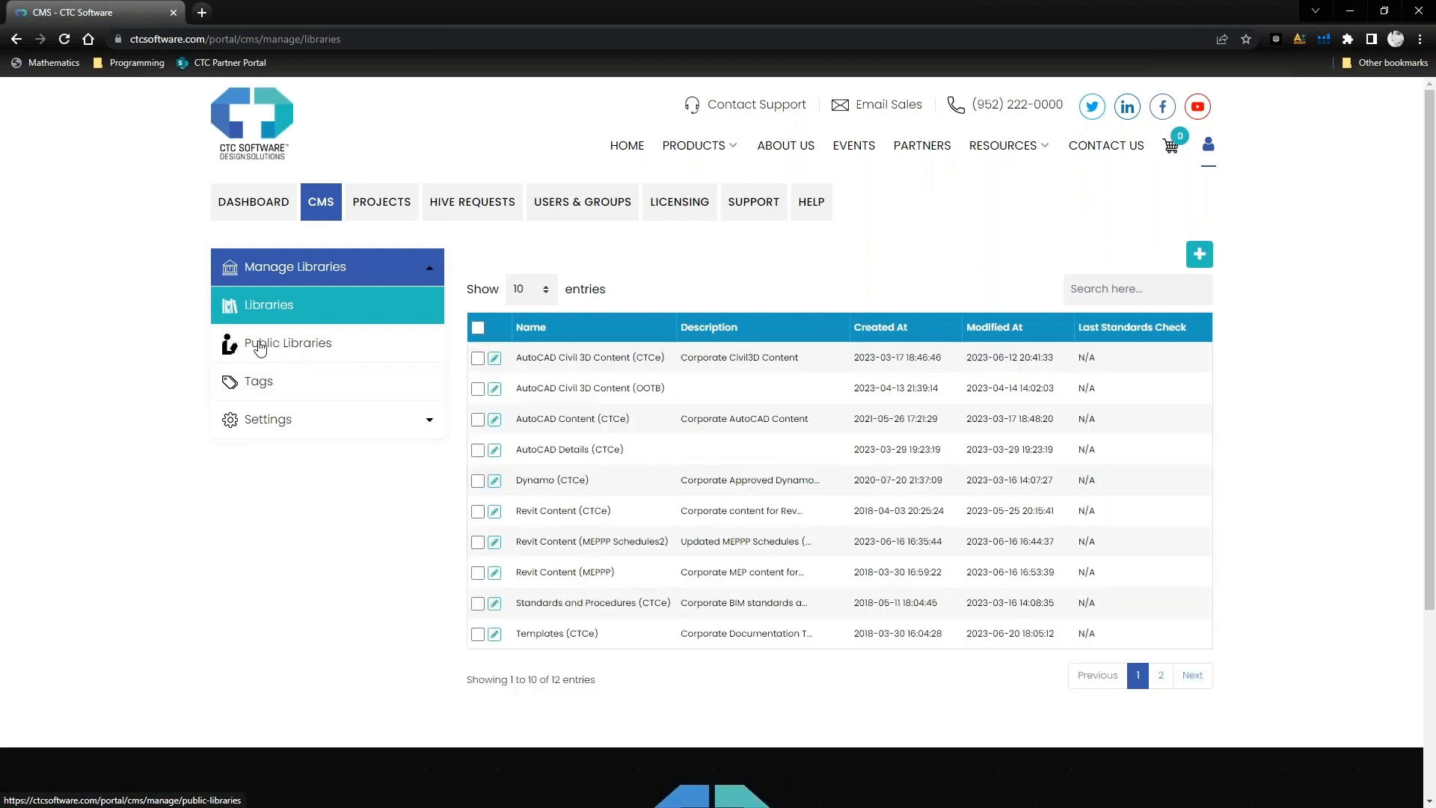
- Open the public libraries of the CMS and show only the subscribed ones
left_click(303, 353)
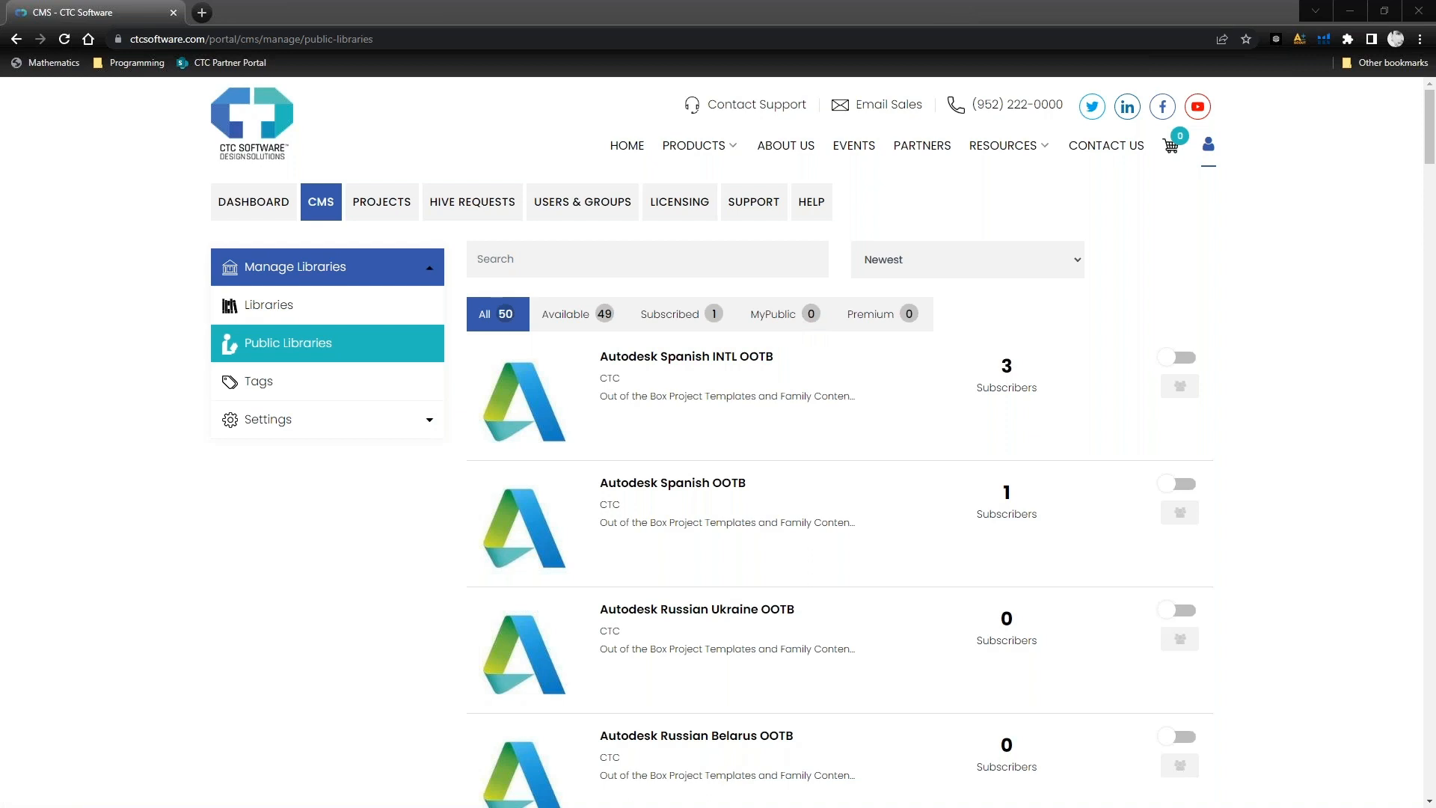
left_click_drag(0, 217, 785, 174)
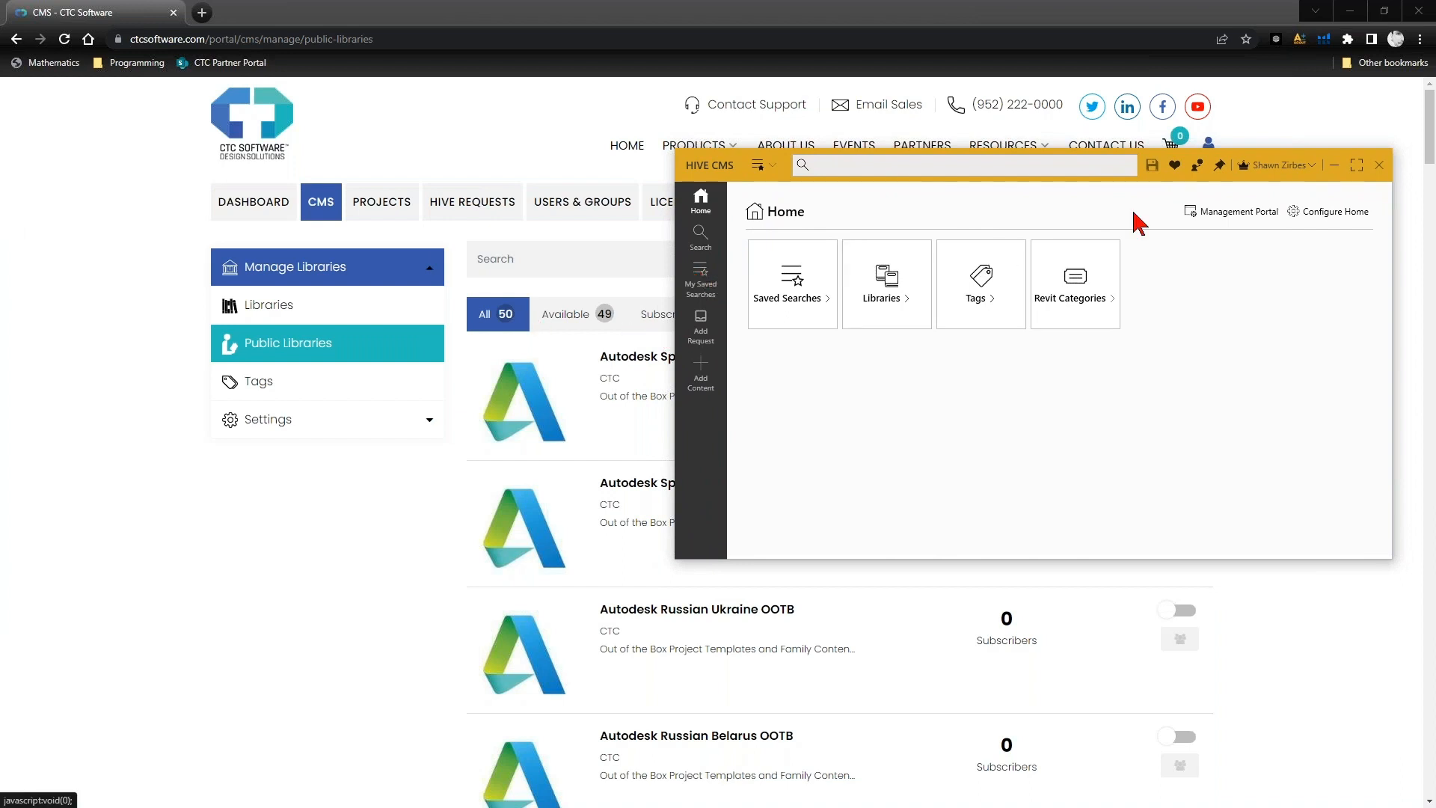
left_click(662, 321)
left_click(658, 315)
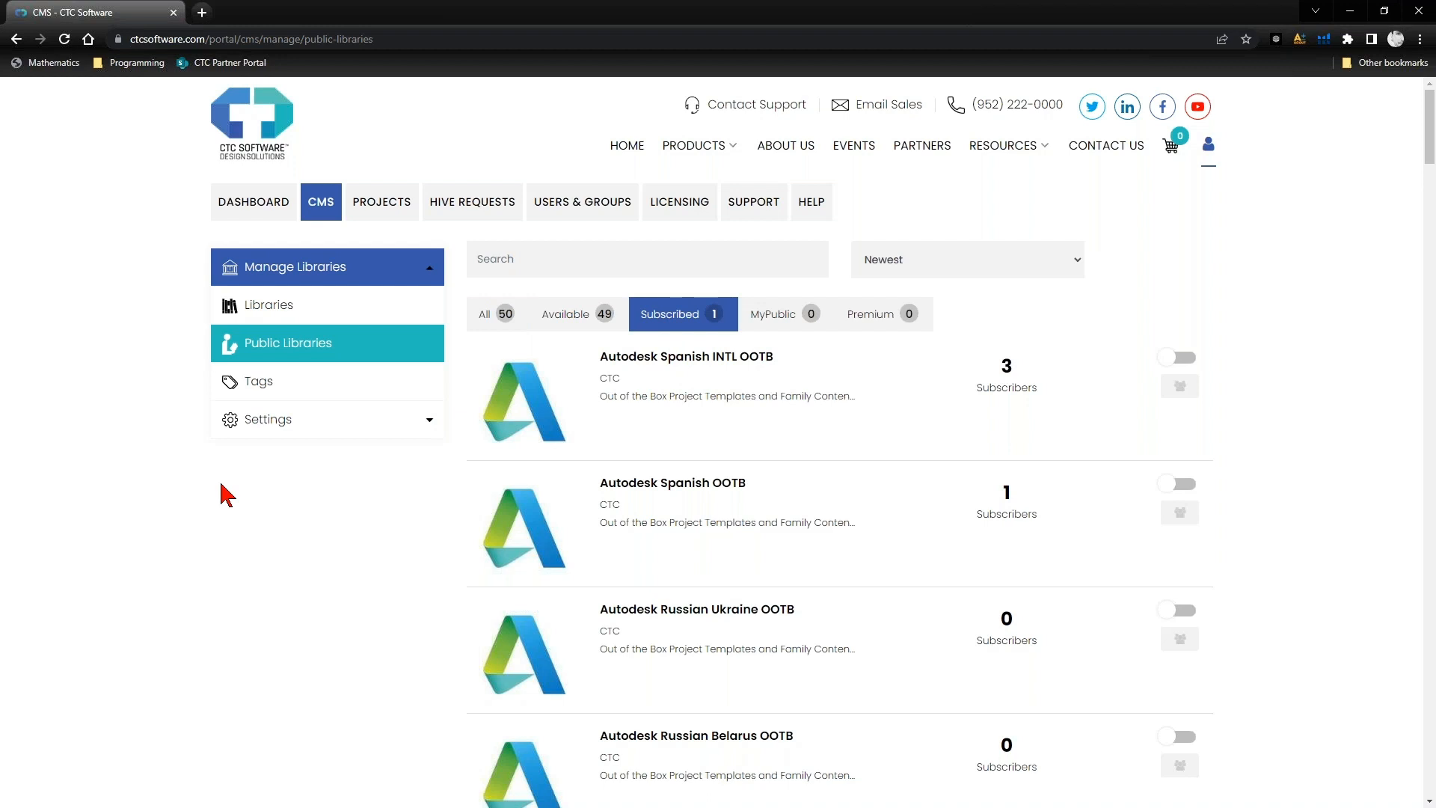
- Switch to HIVE CMS and browse the contents of the Autodesk English US Imperial OOTB (CTC) library
key("alt+Tab")
left_click_drag(790, 169, 771, 208)
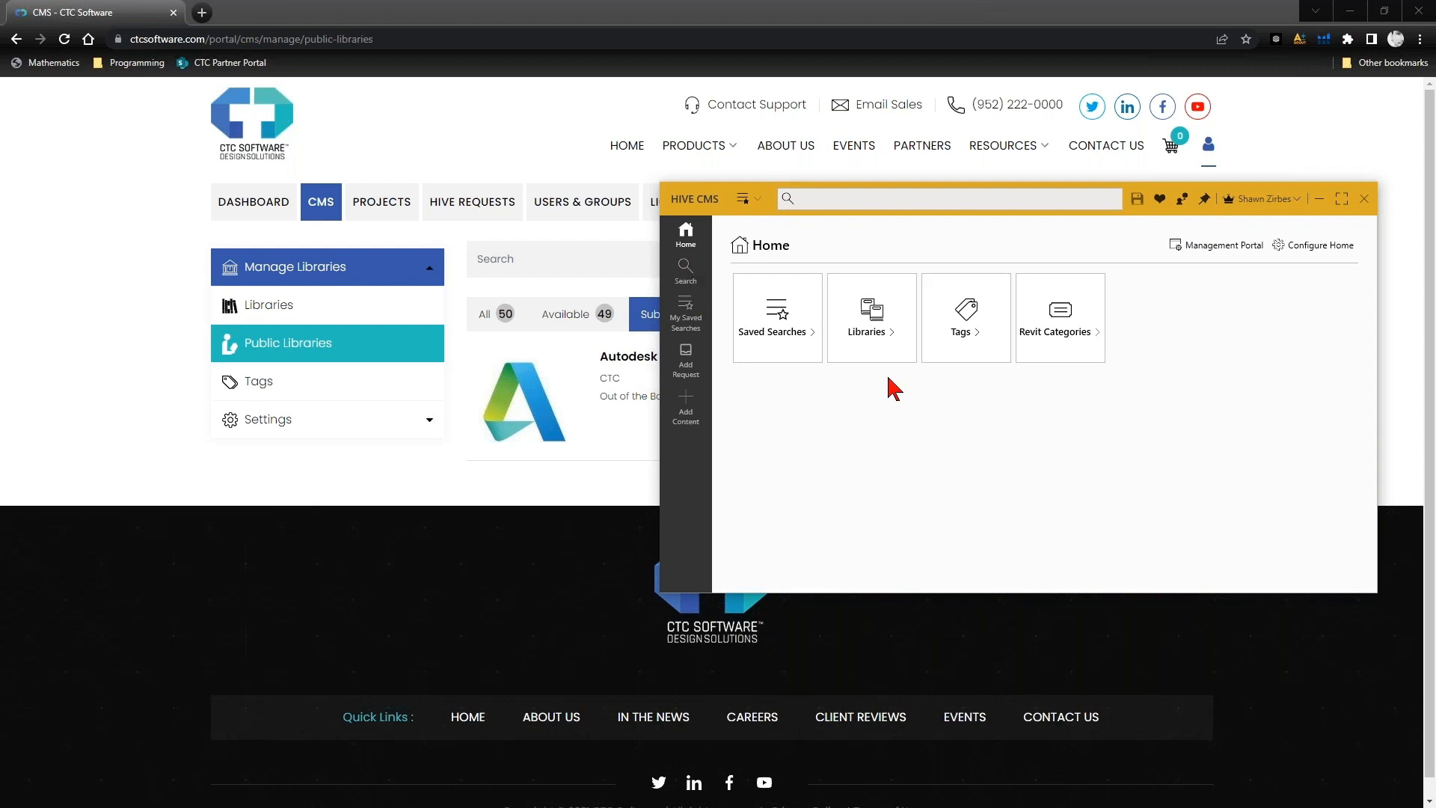
left_click(887, 329)
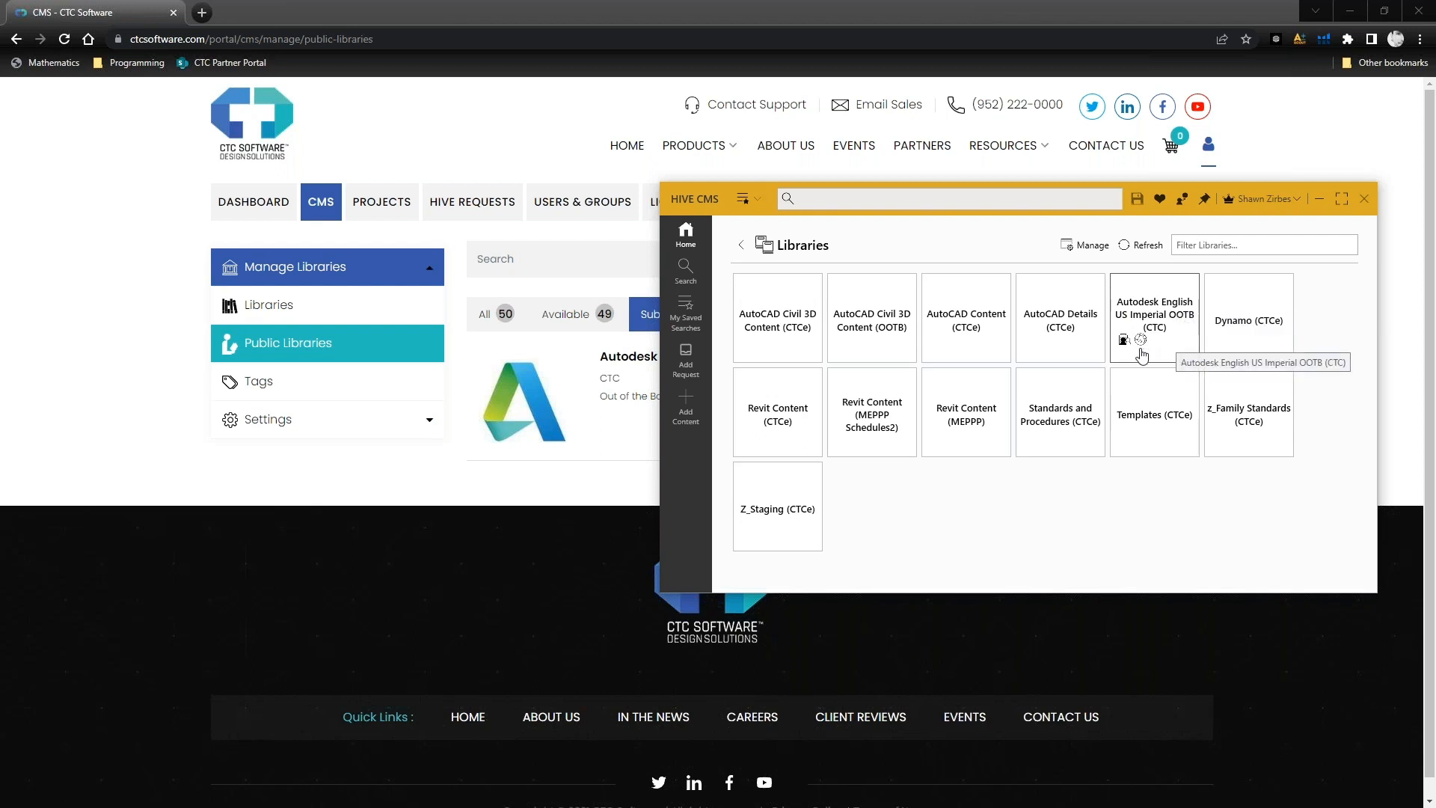
left_click(1142, 354)
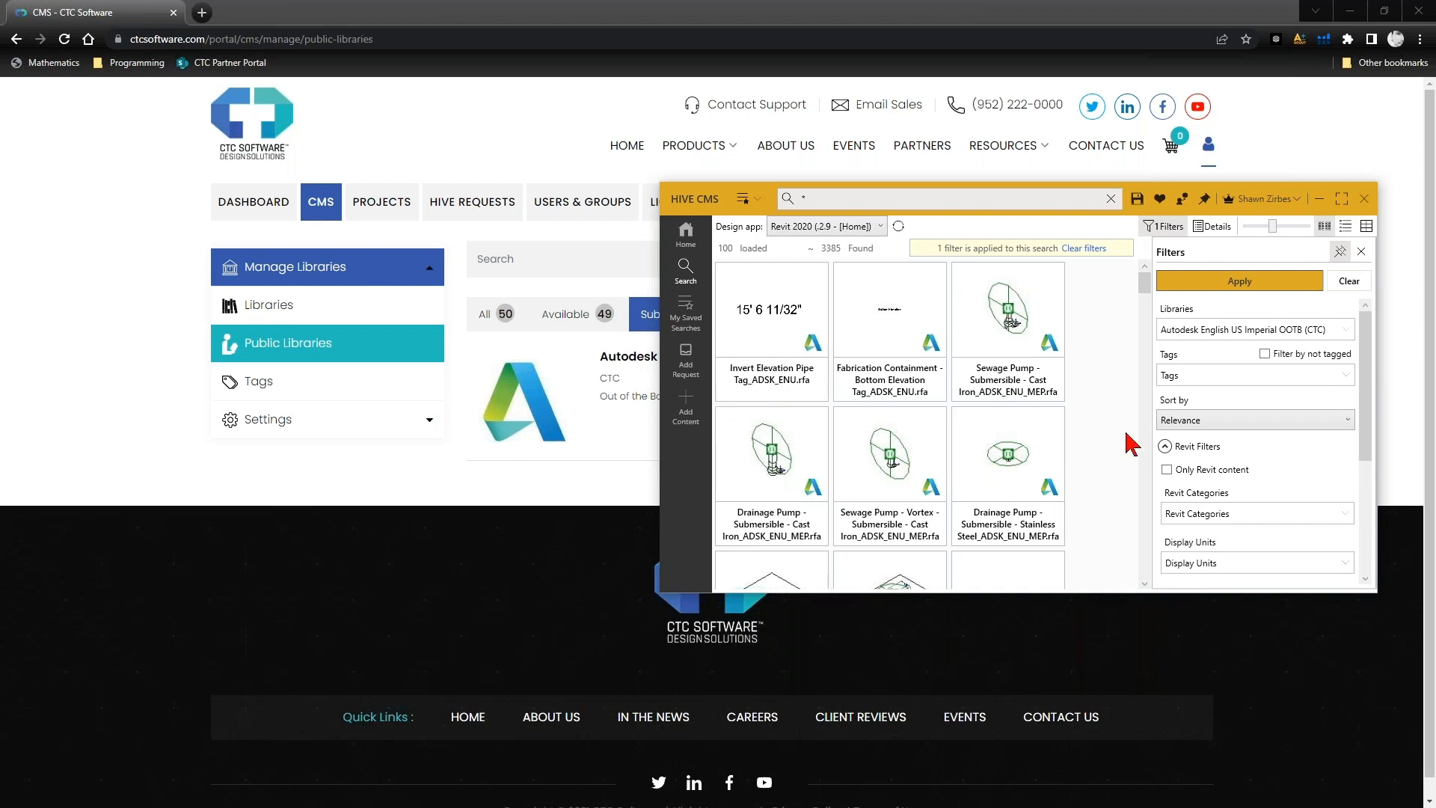
scroll(1132, 444, "down", 10)
scroll(1117, 473, "up", 5)
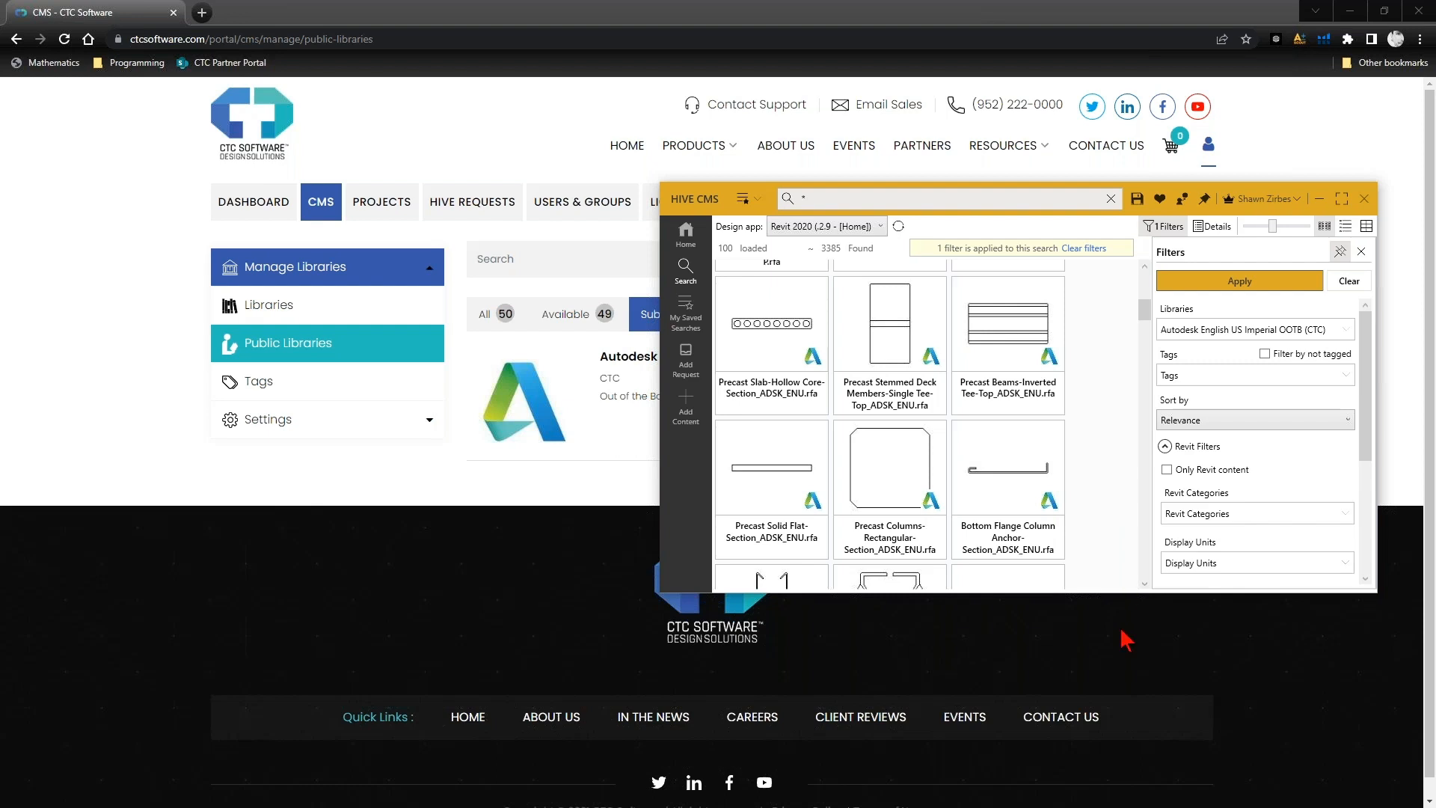
- Enlarge the window and view the content details of the Drainage Pump - Submersible - Cast Iron and Sewage Pump - Vortex - Submersible families
left_click_drag(1122, 591, 1114, 729)
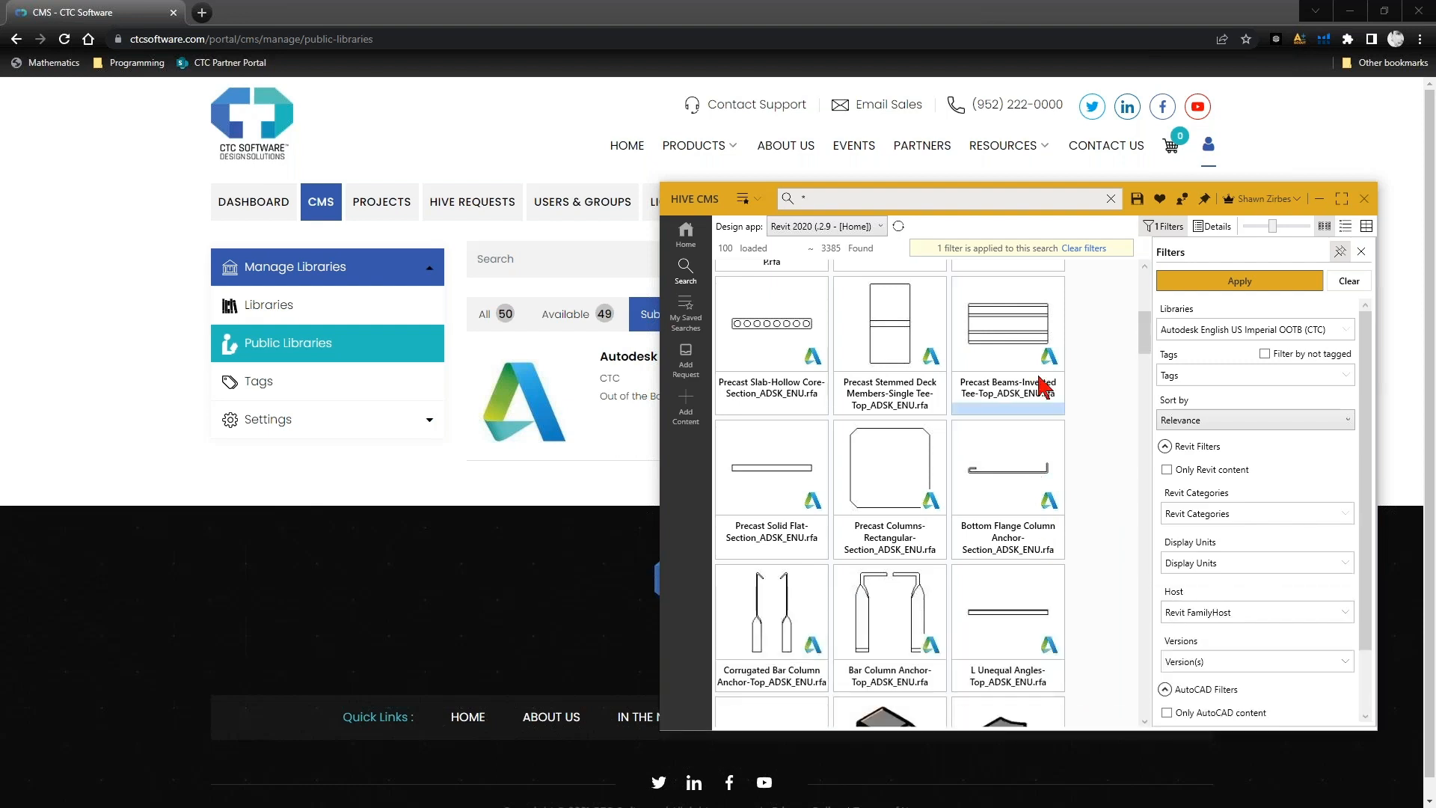
left_click(1213, 227)
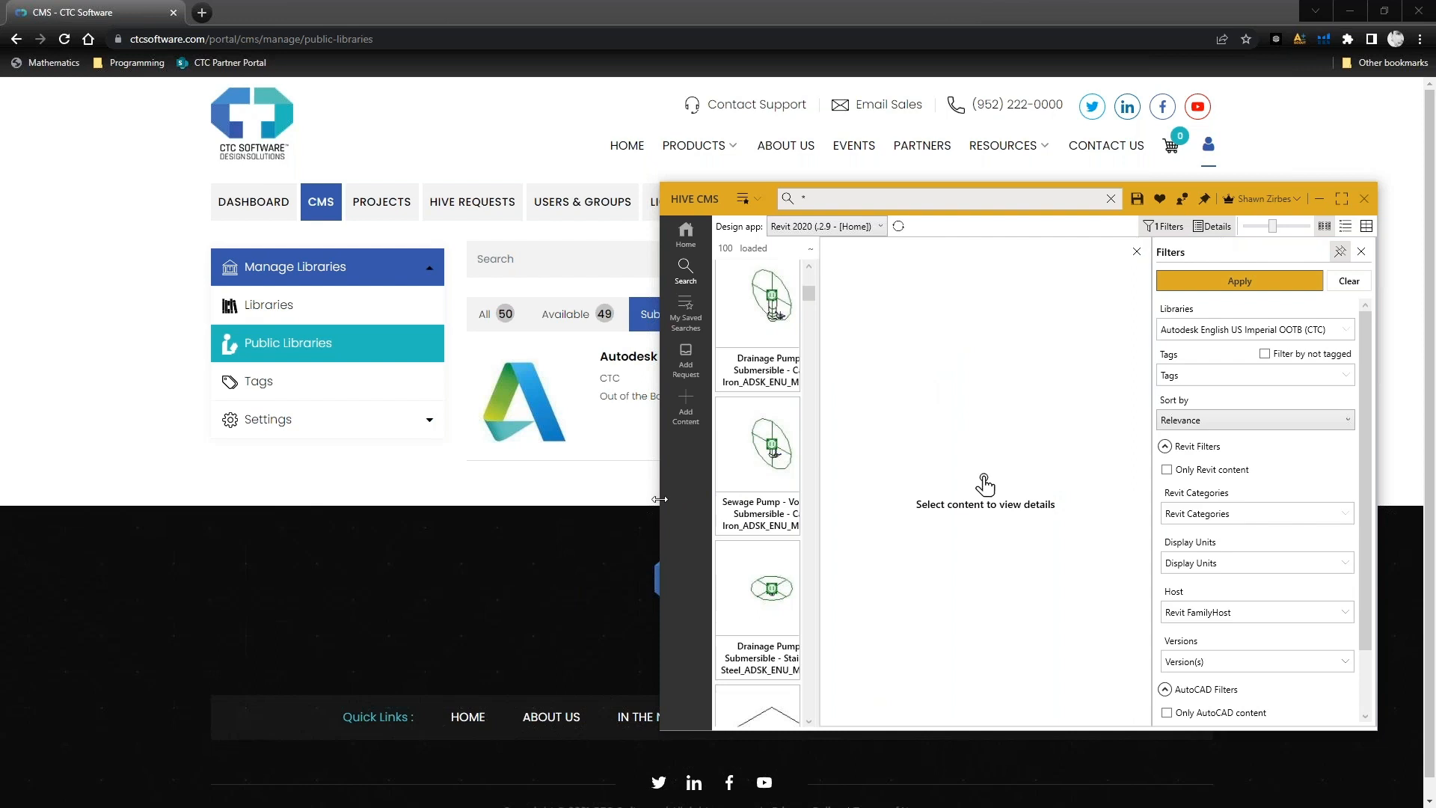
left_click_drag(660, 499, 586, 499)
left_click(673, 370)
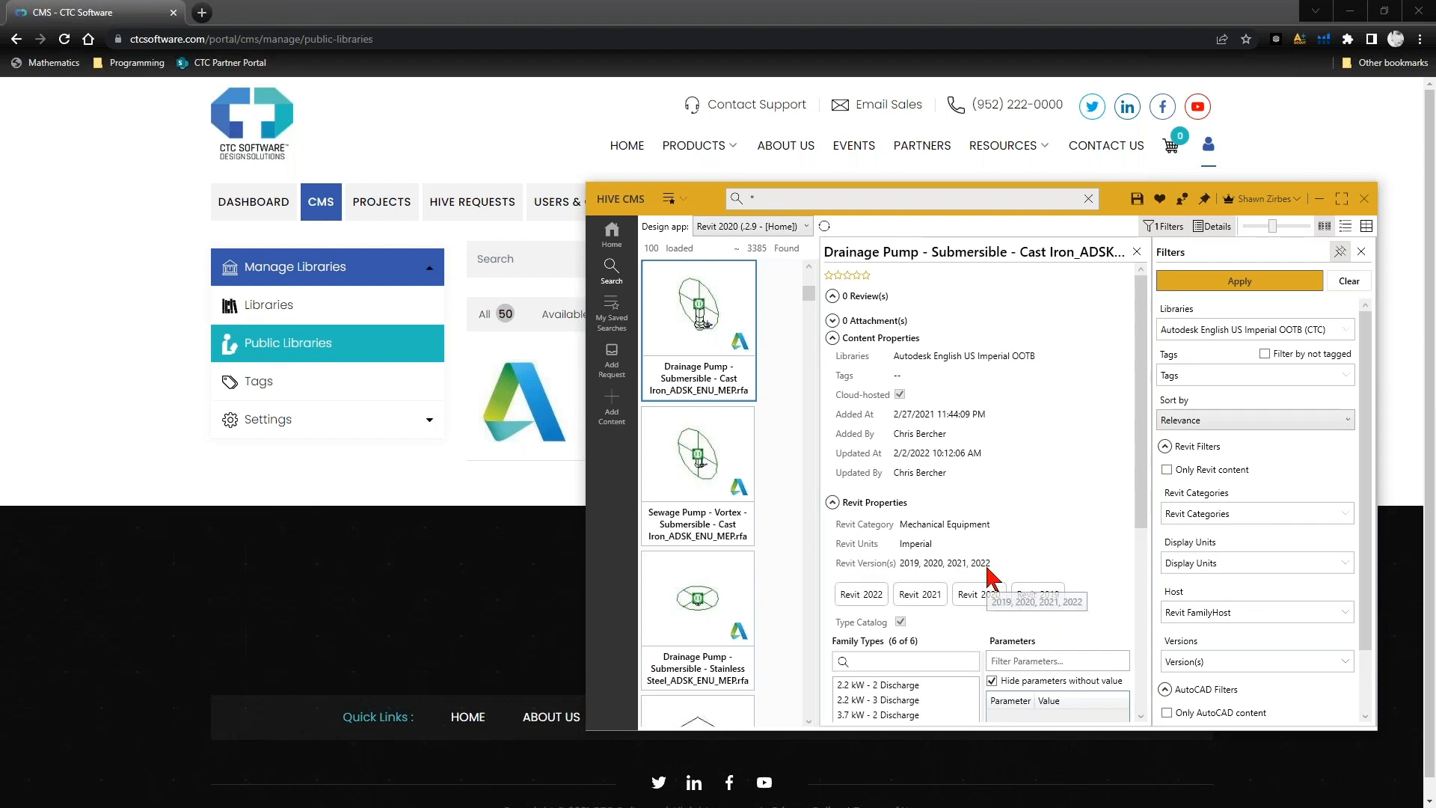
left_click(740, 531)
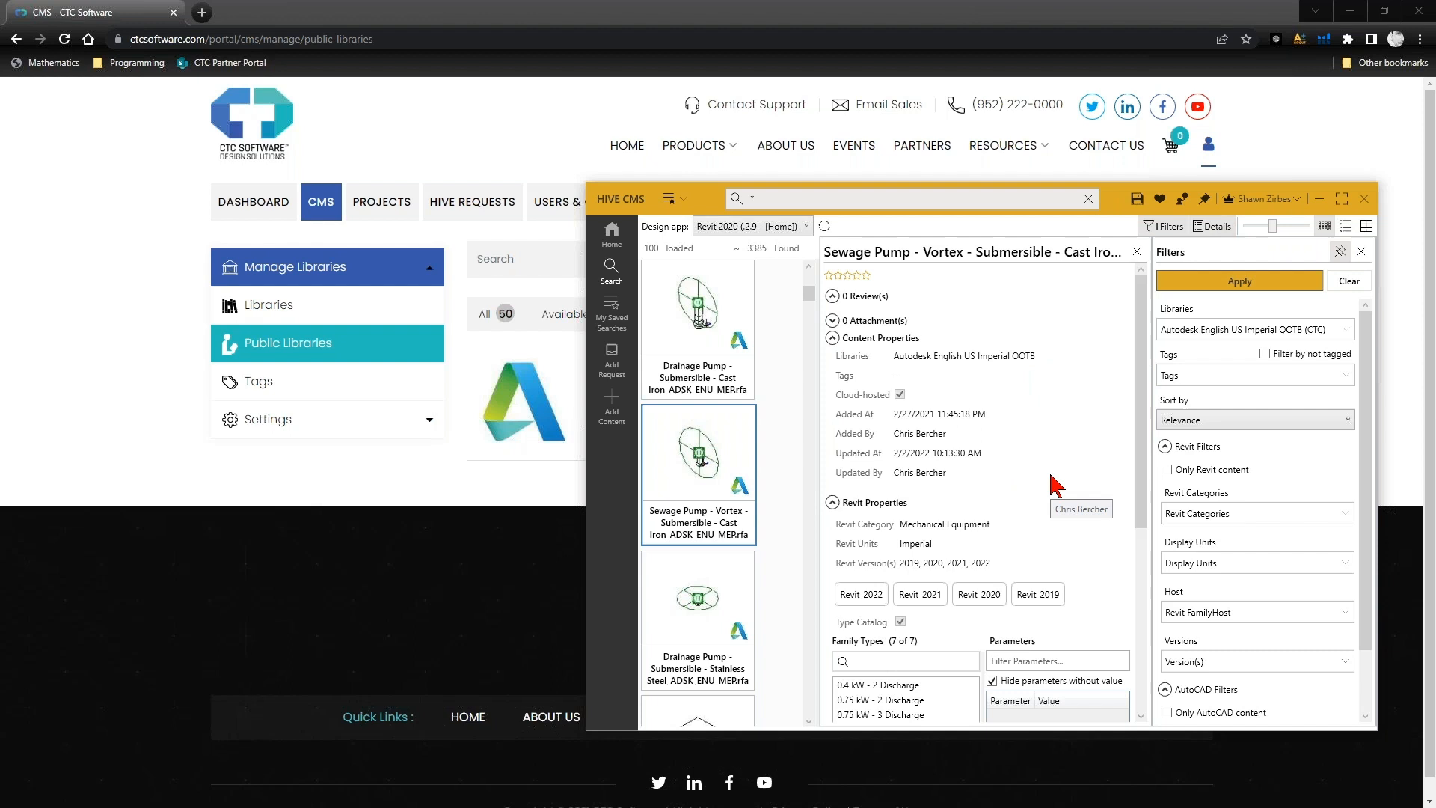
left_click(1137, 251)
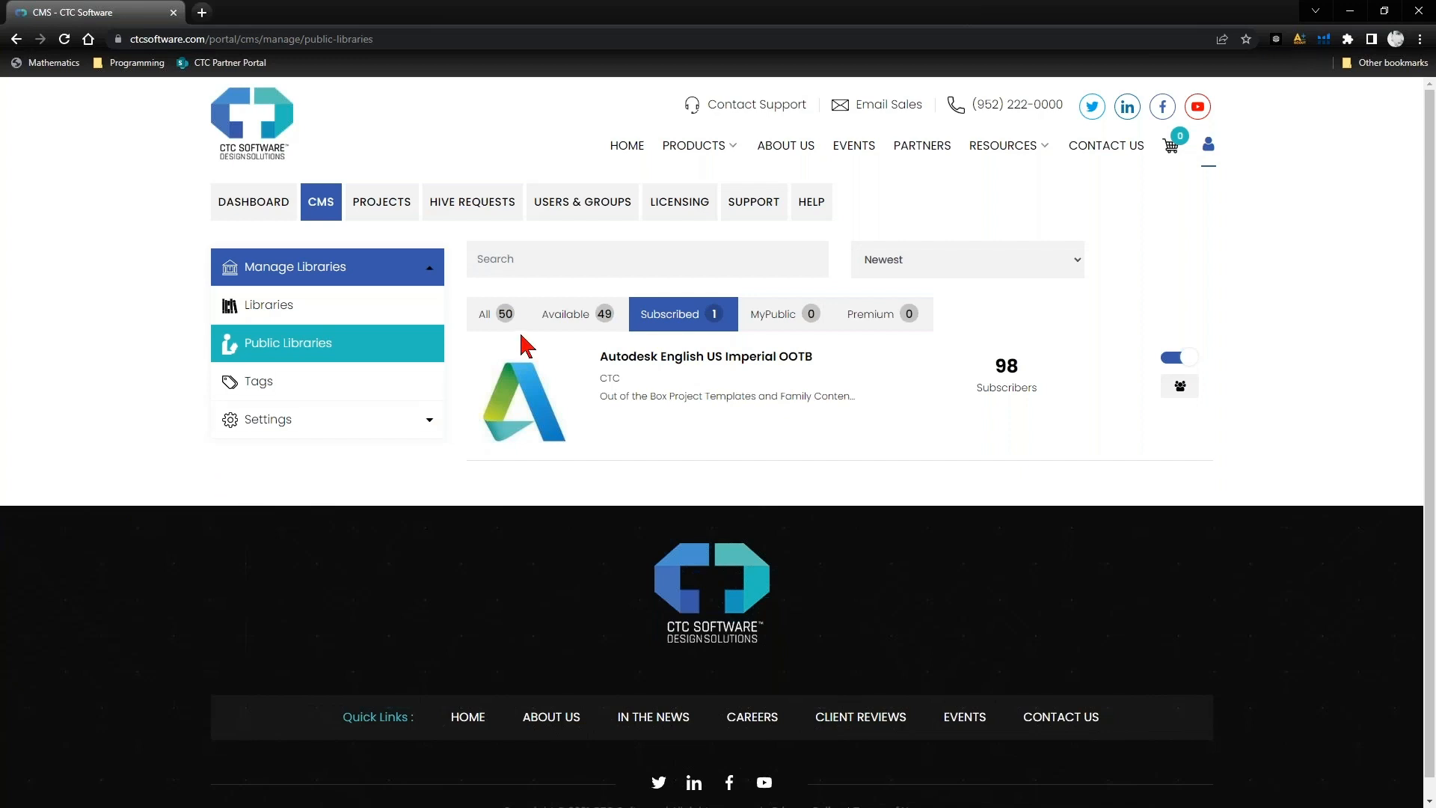
- Switch back to the CTC Software portal and search all public libraries for "english"
left_click(494, 318)
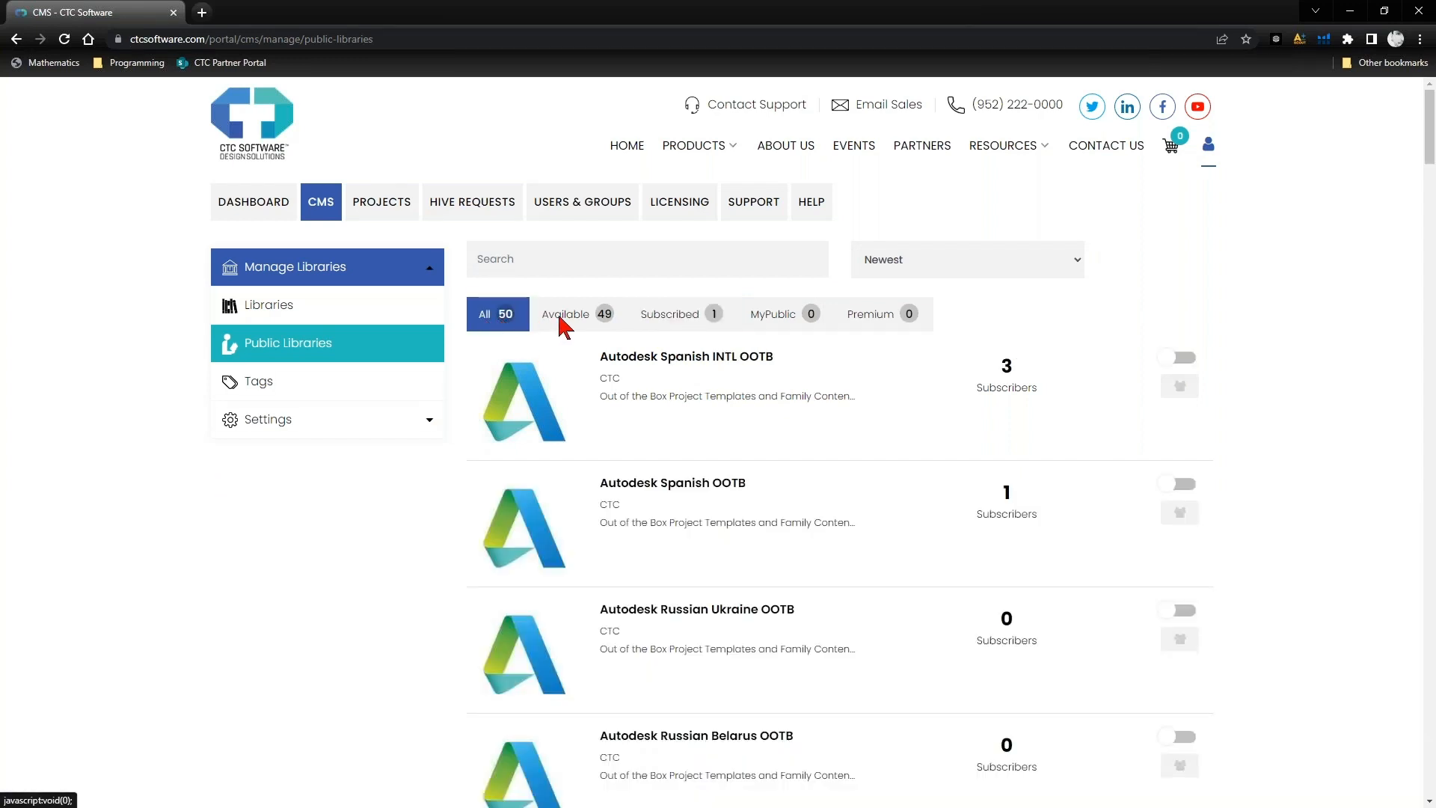
scroll(705, 506, "down", 2)
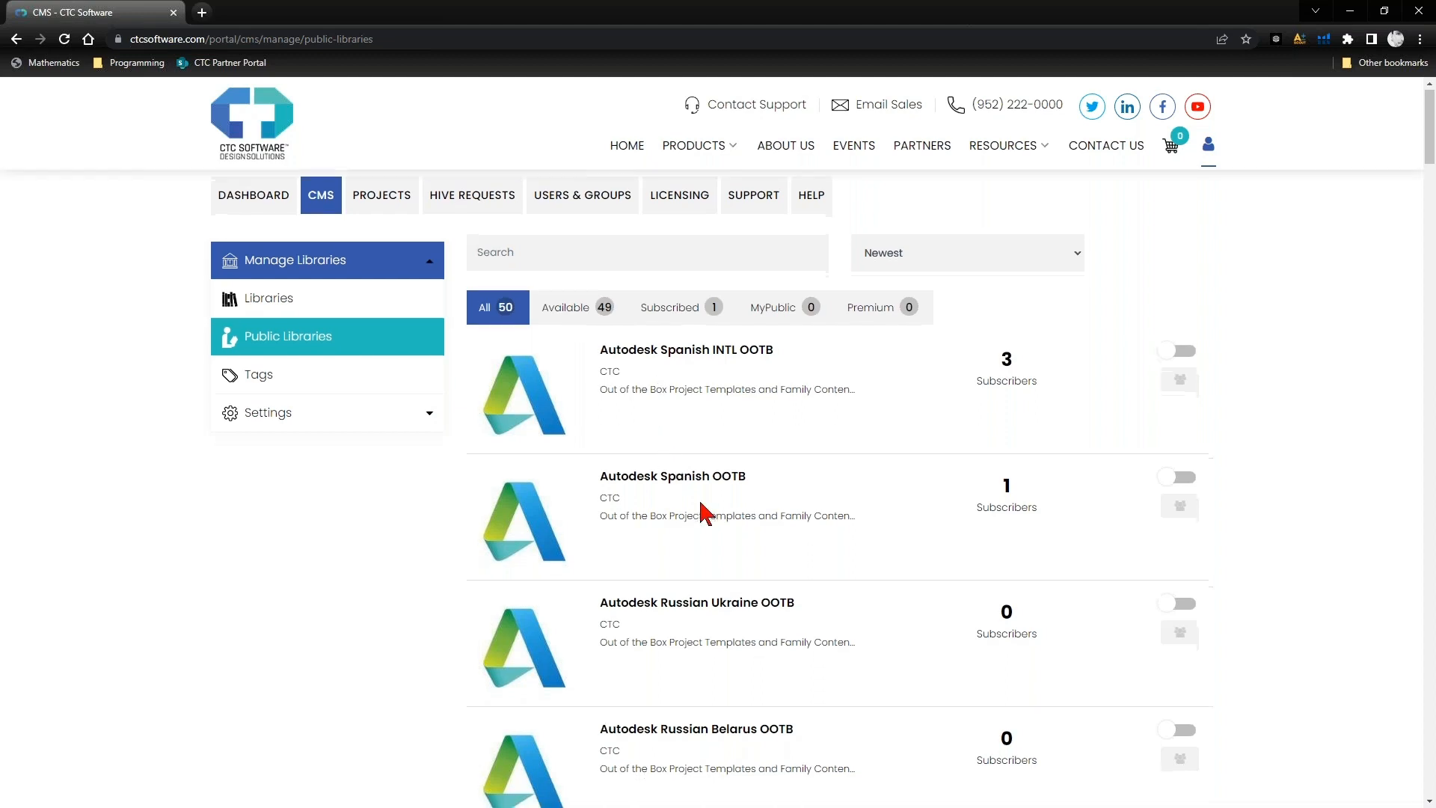
scroll(699, 538, "up", 2)
left_click(613, 270)
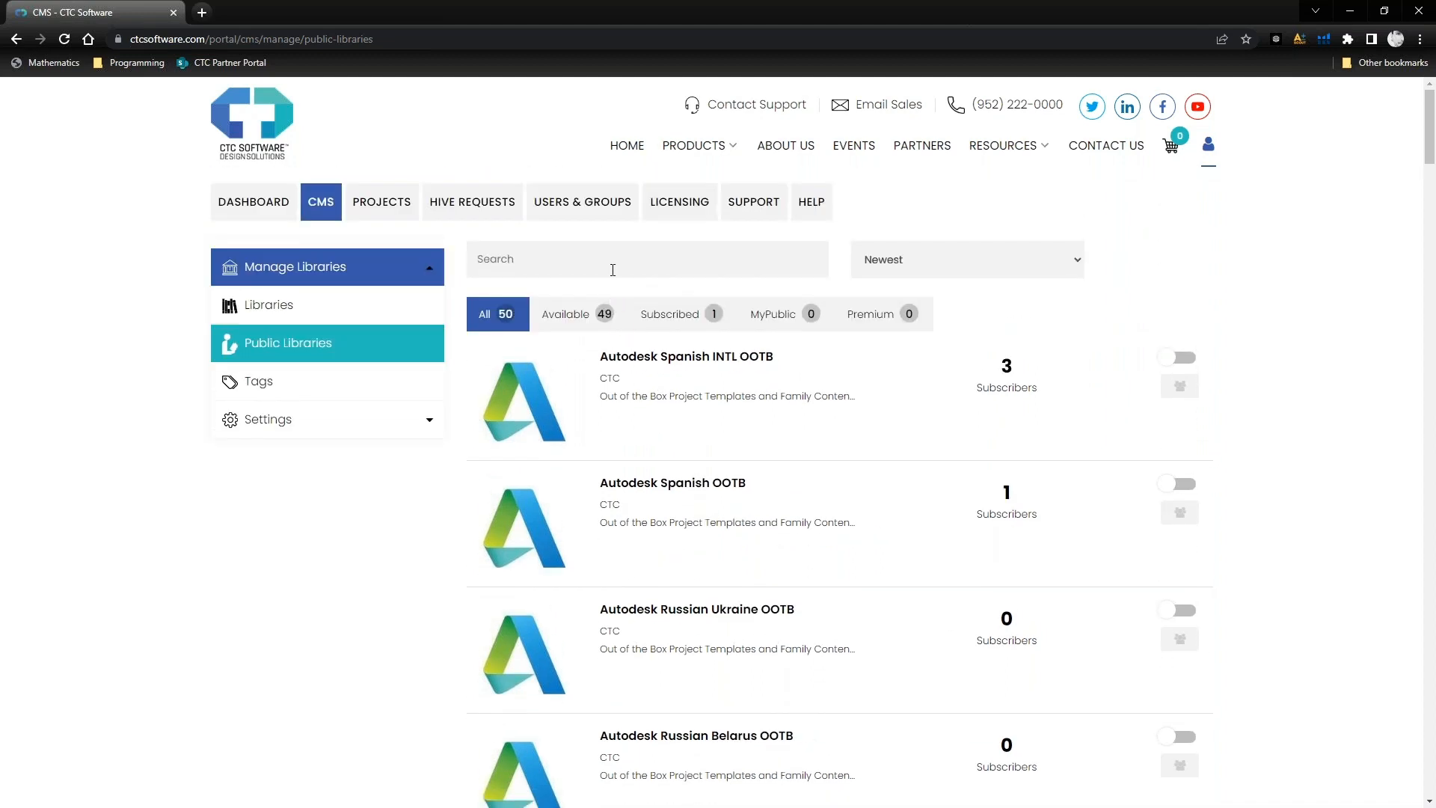
type("english")
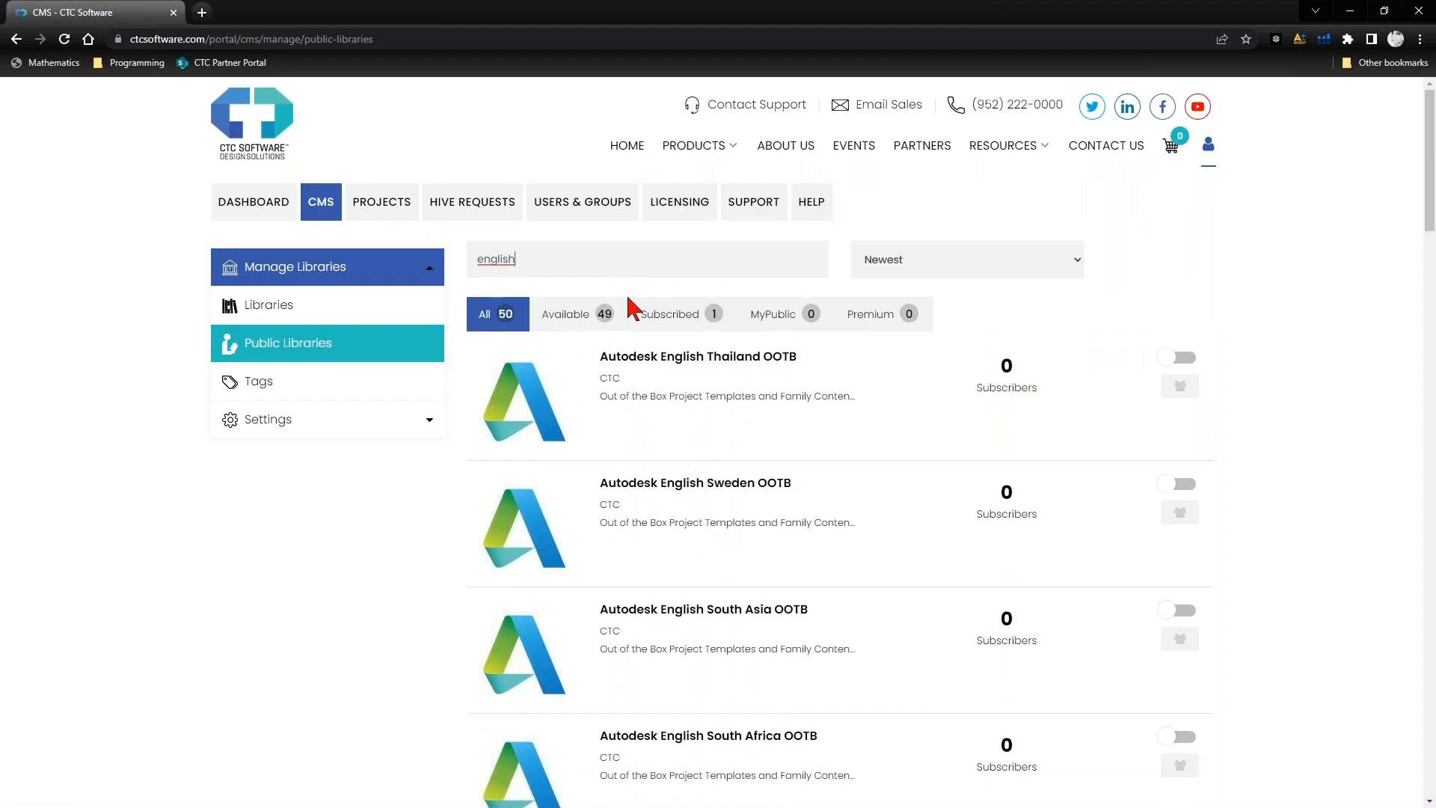
- Find the Autodesk English US Metric OOTB library among the matching public libraries and subscribe to it
scroll(710, 449, "down", 5)
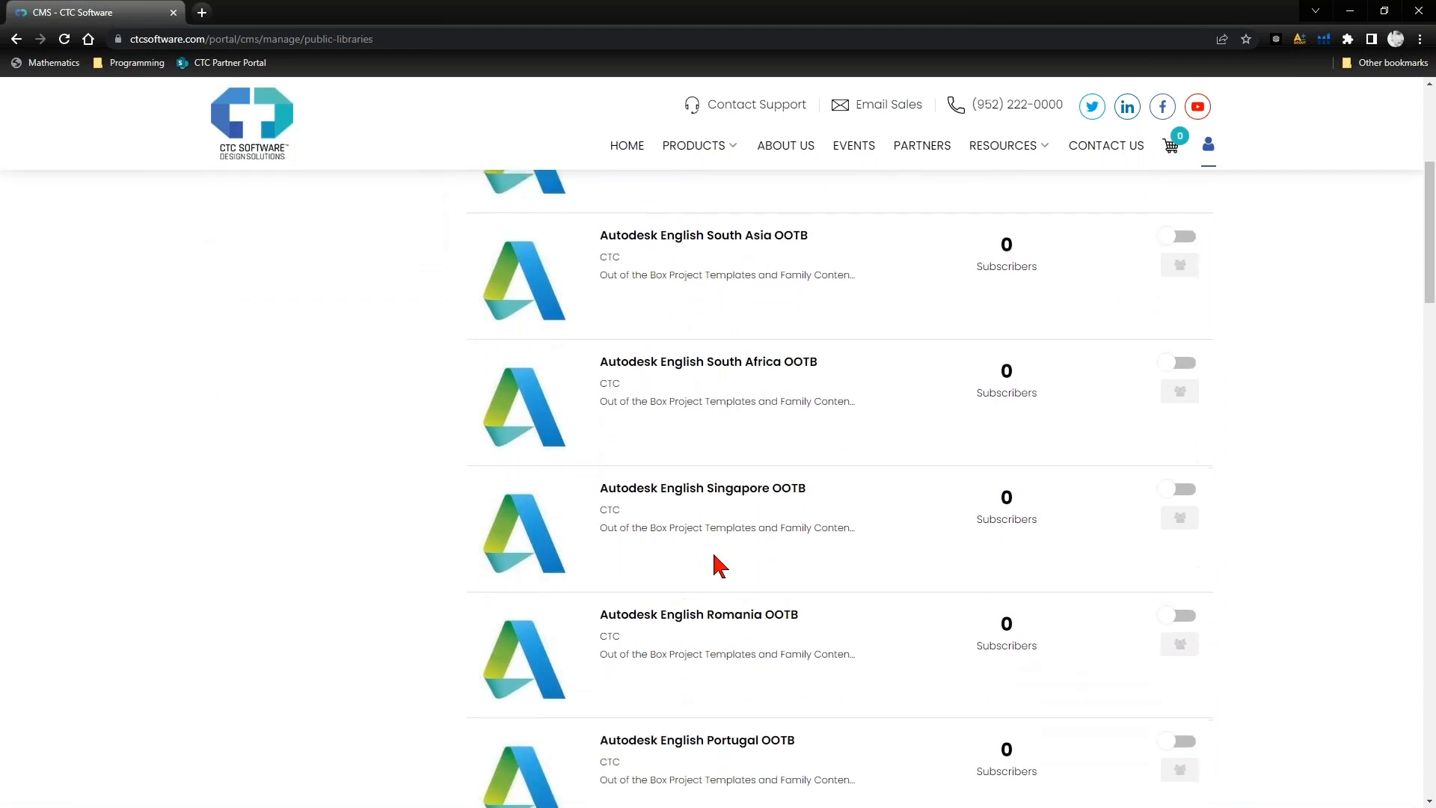
scroll(718, 562, "up", 4)
scroll(718, 564, "up", 1)
scroll(718, 565, "down", 15)
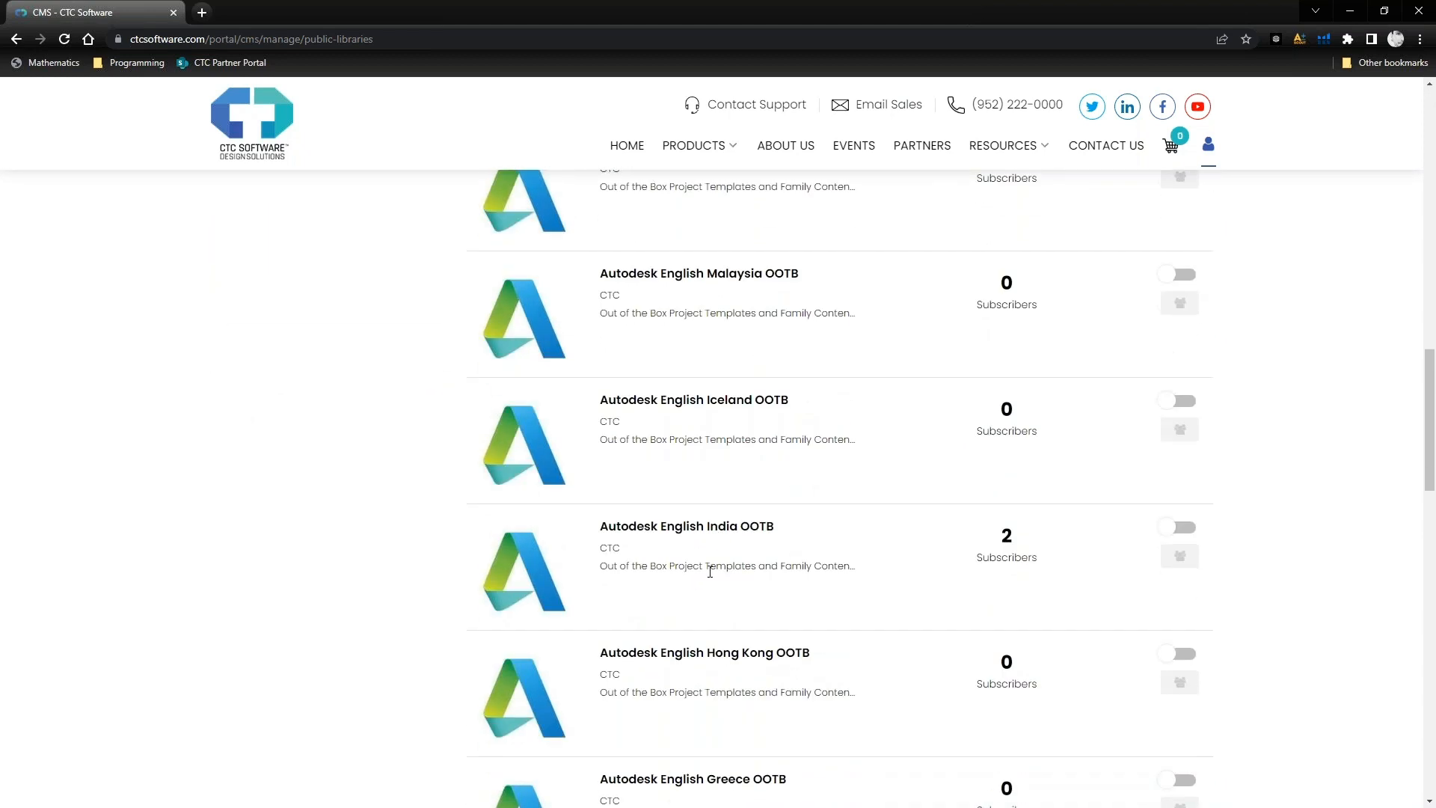
scroll(753, 632, "down", 6)
scroll(748, 679, "down", 13)
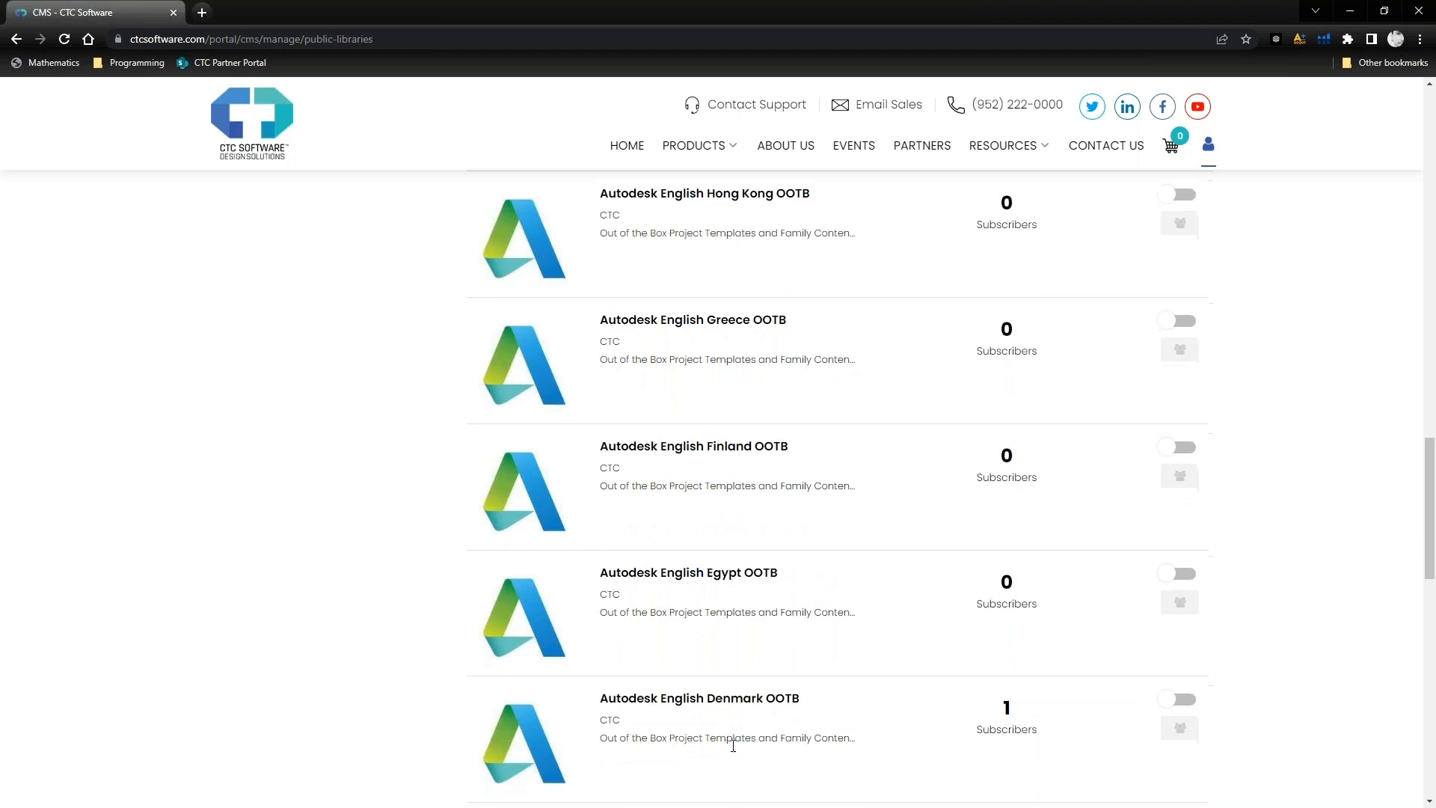
scroll(718, 524, "down", 1)
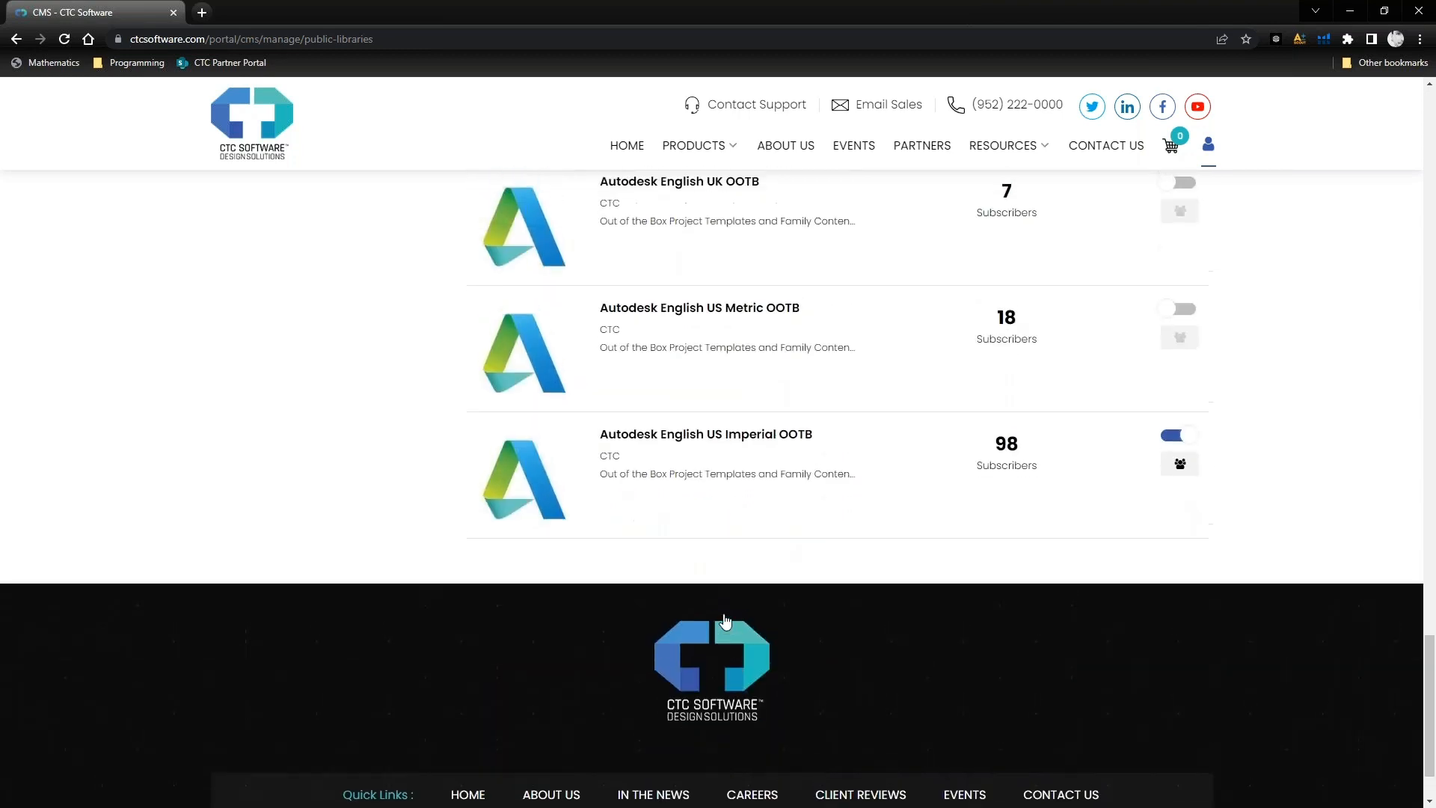
scroll(673, 504, "up", 2)
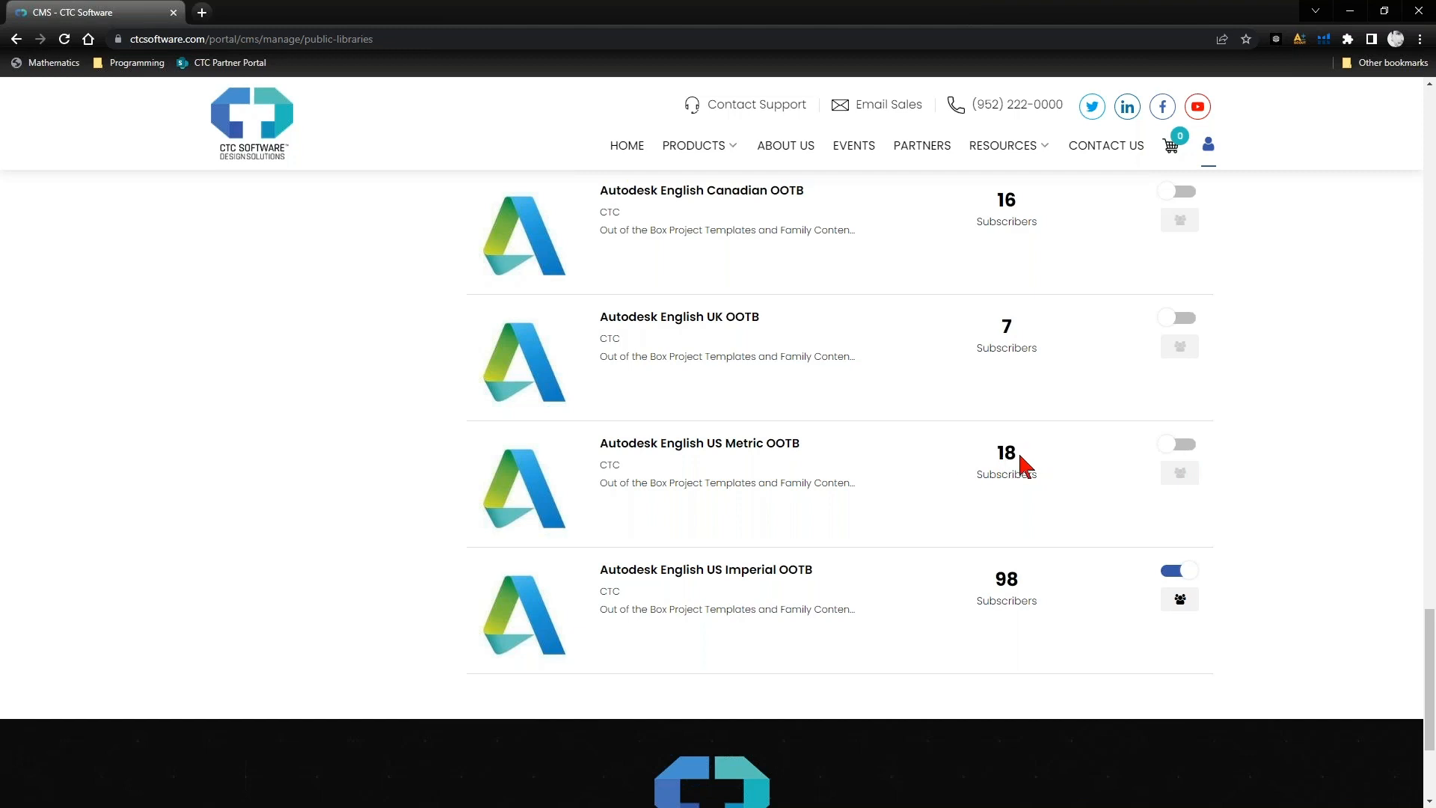
left_click(1182, 446)
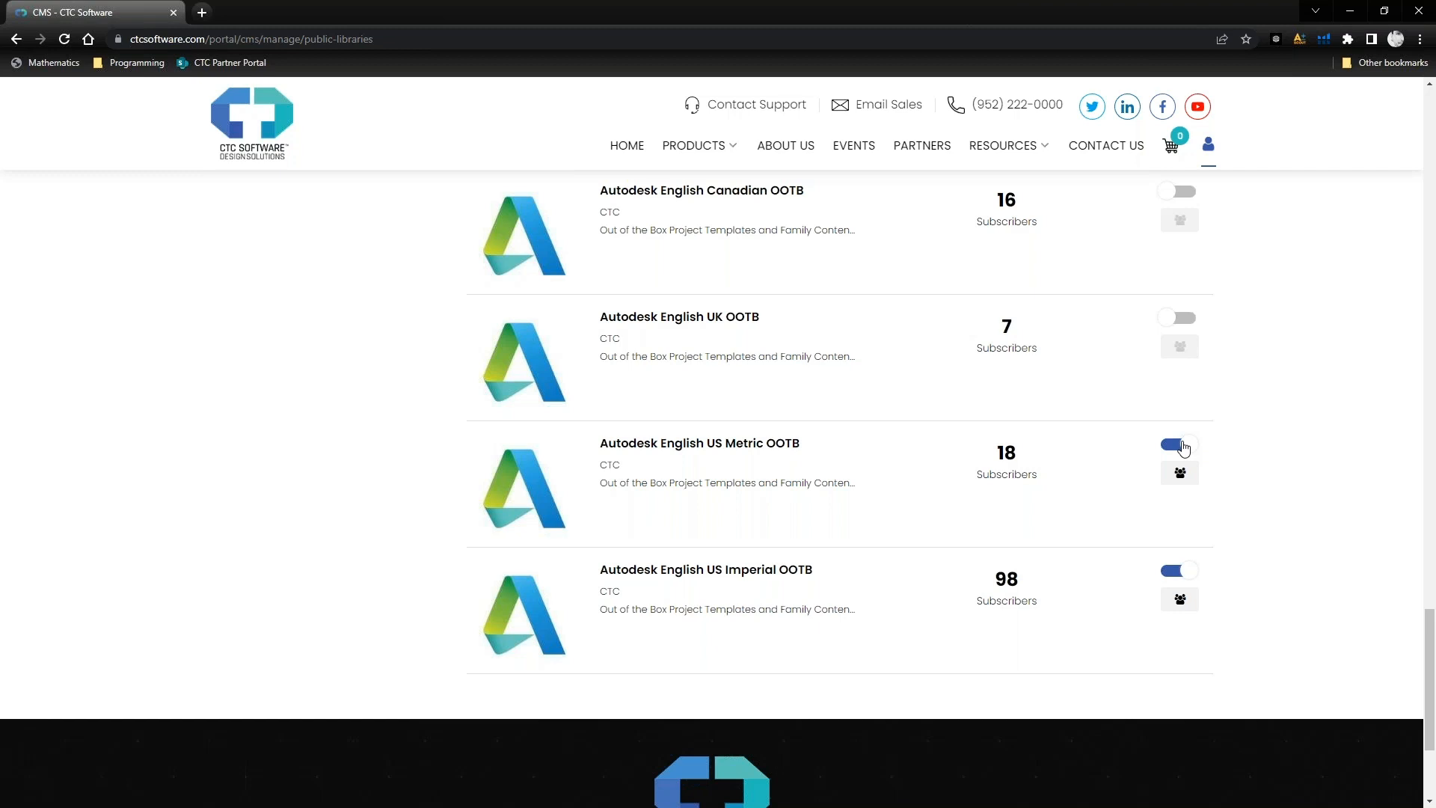
- Add the R-Everyone (CTCe) group to the subscription groups of the Autodesk English US Metric OOTB library and save
left_click(1180, 479)
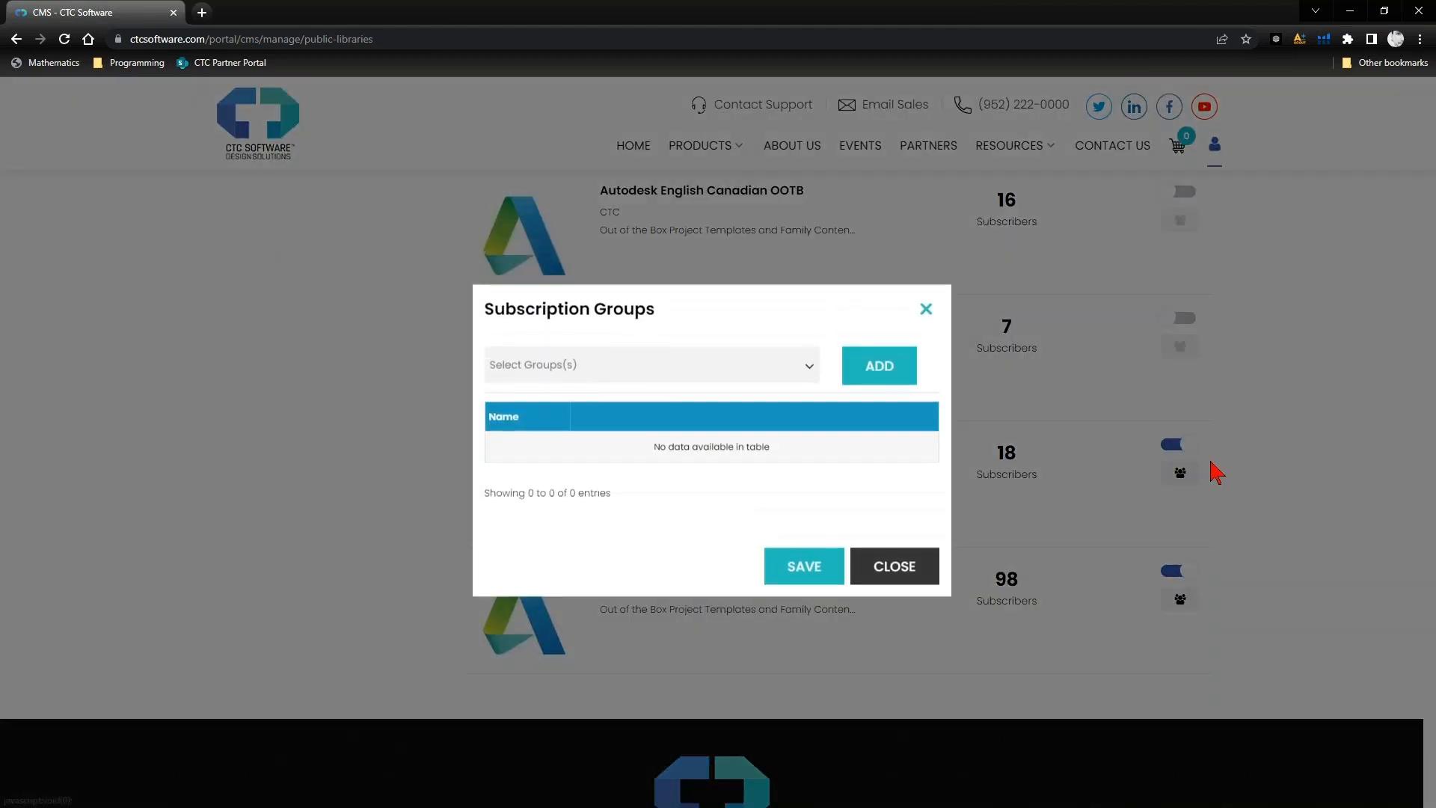
left_click(641, 378)
scroll(588, 524, "down", 4)
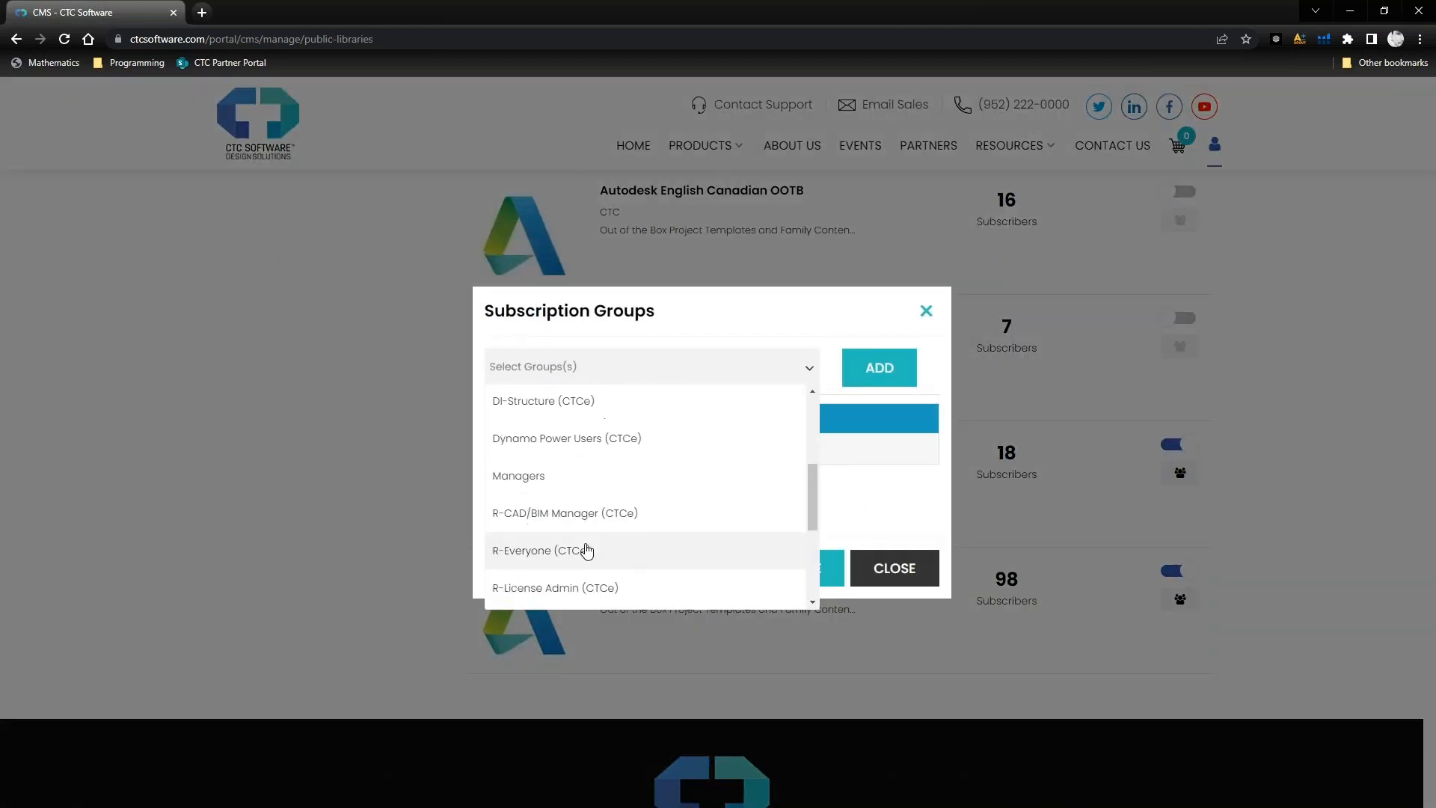
scroll(587, 574, "down", 3)
key("Escape")
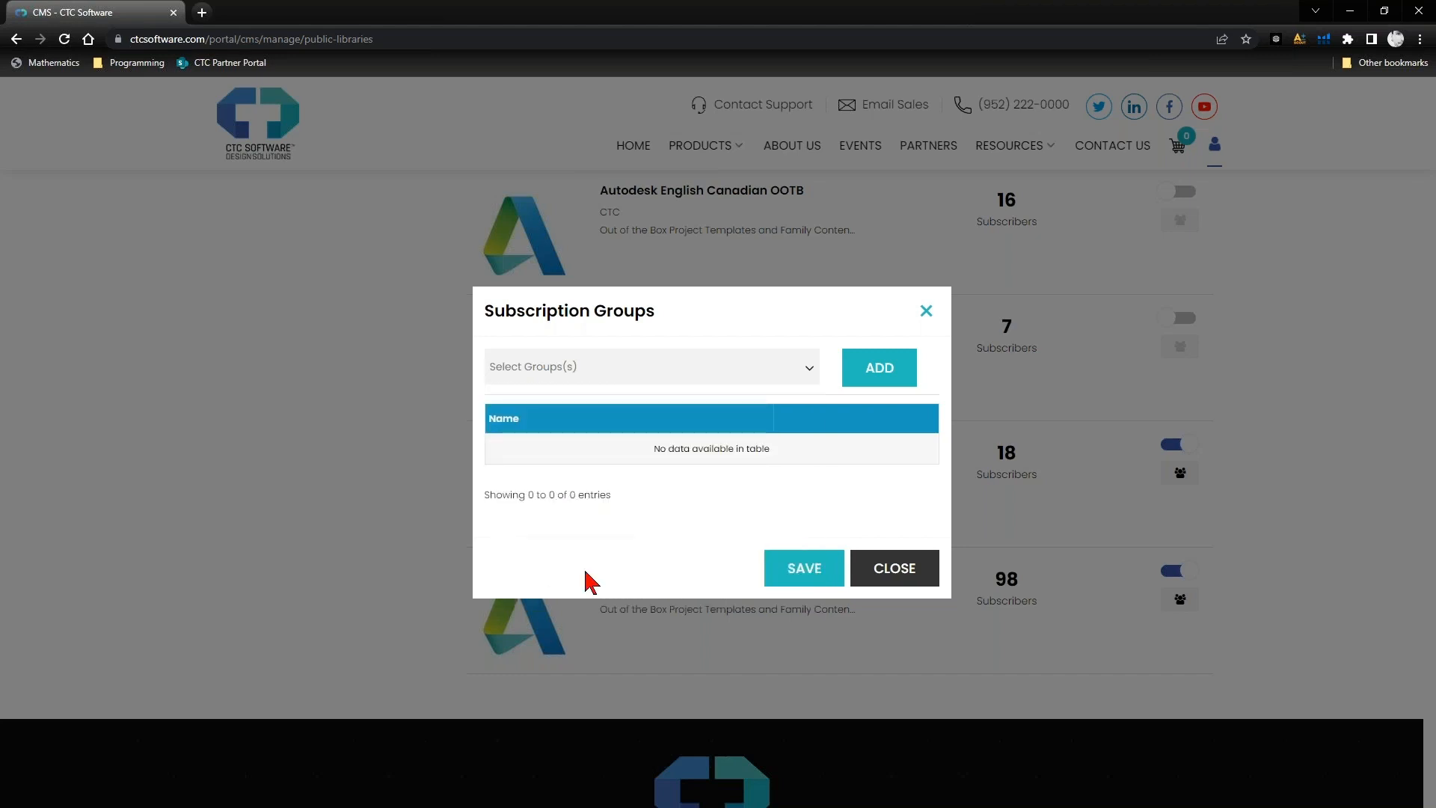
left_click(590, 375)
scroll(610, 511, "down", 1)
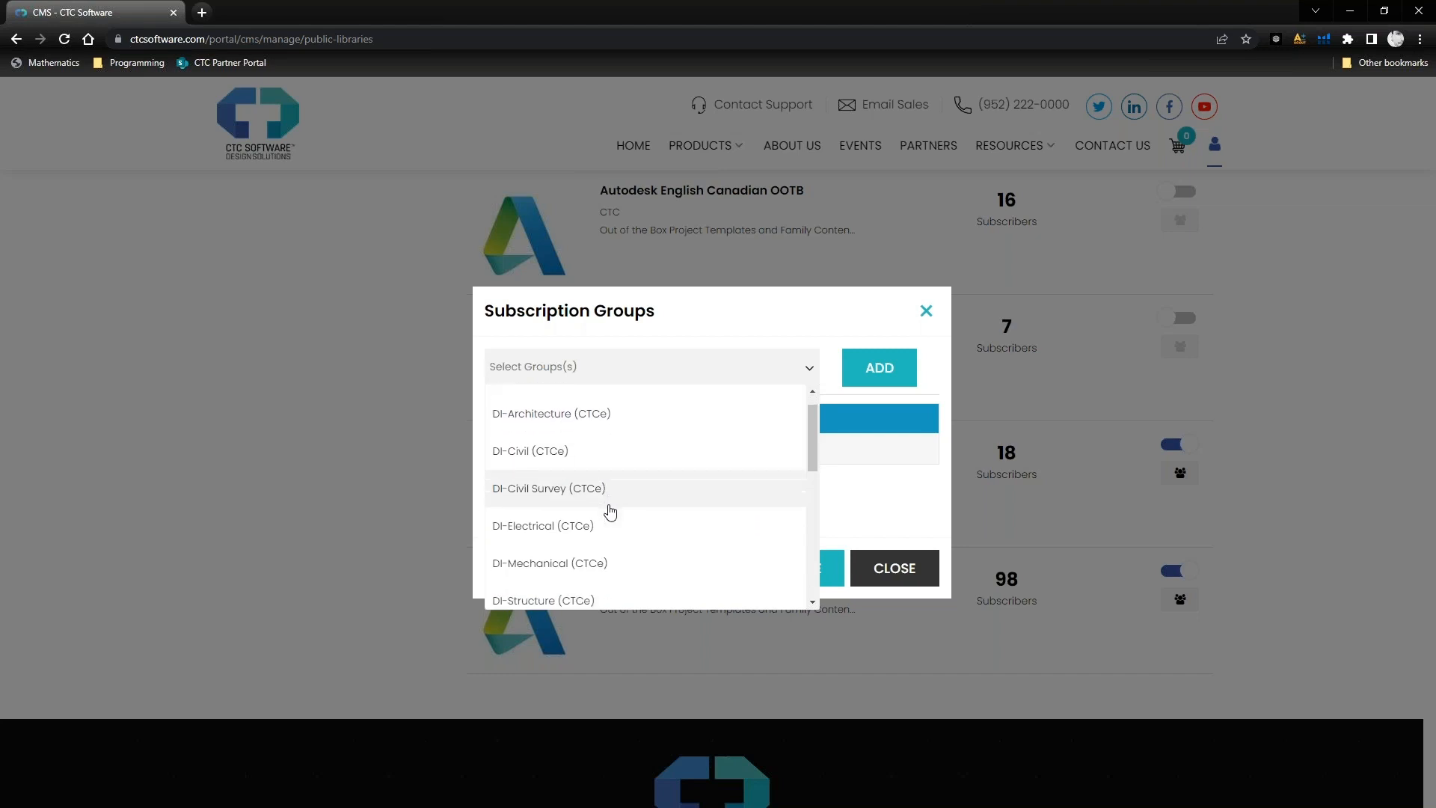
scroll(610, 511, "down", 1)
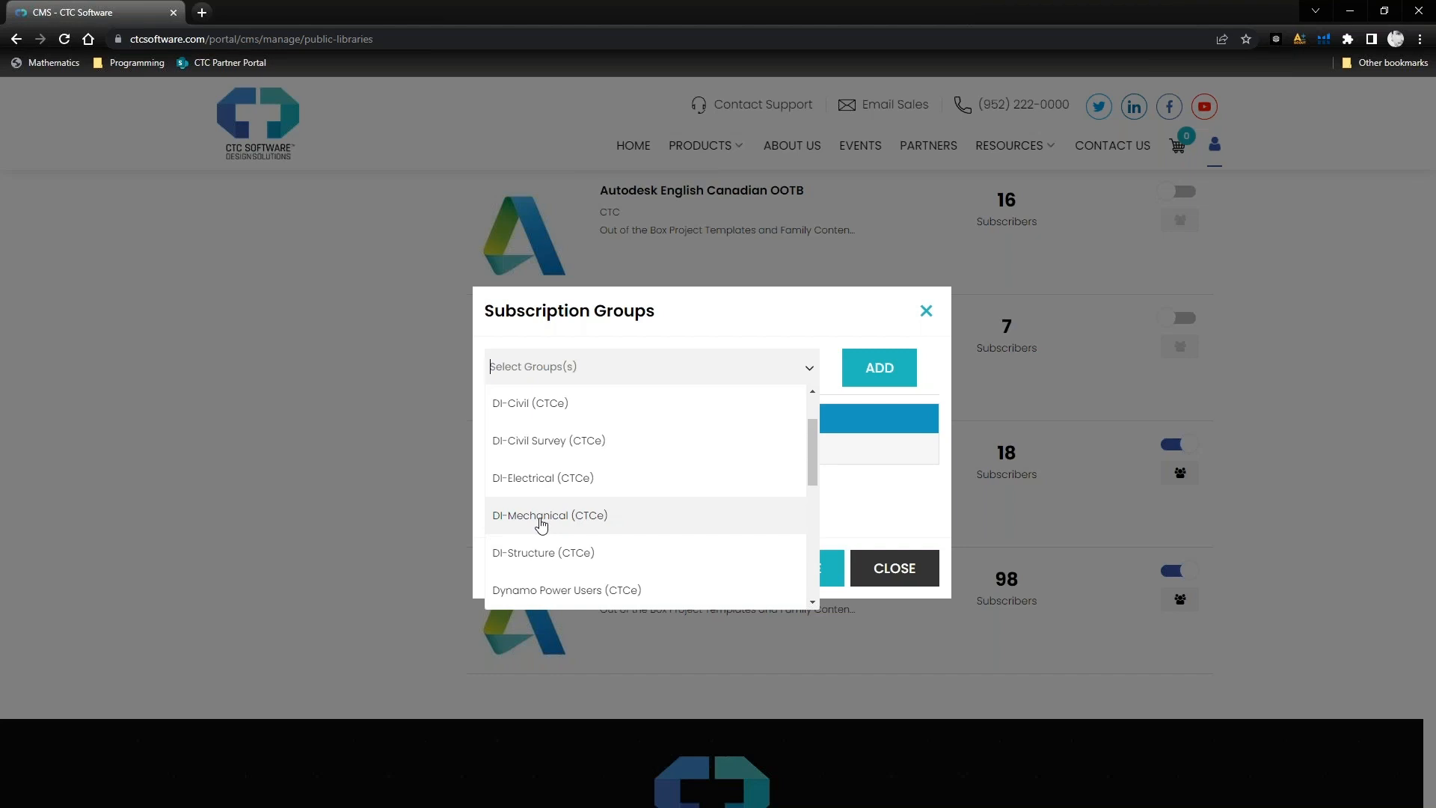
scroll(584, 518, "down", 2)
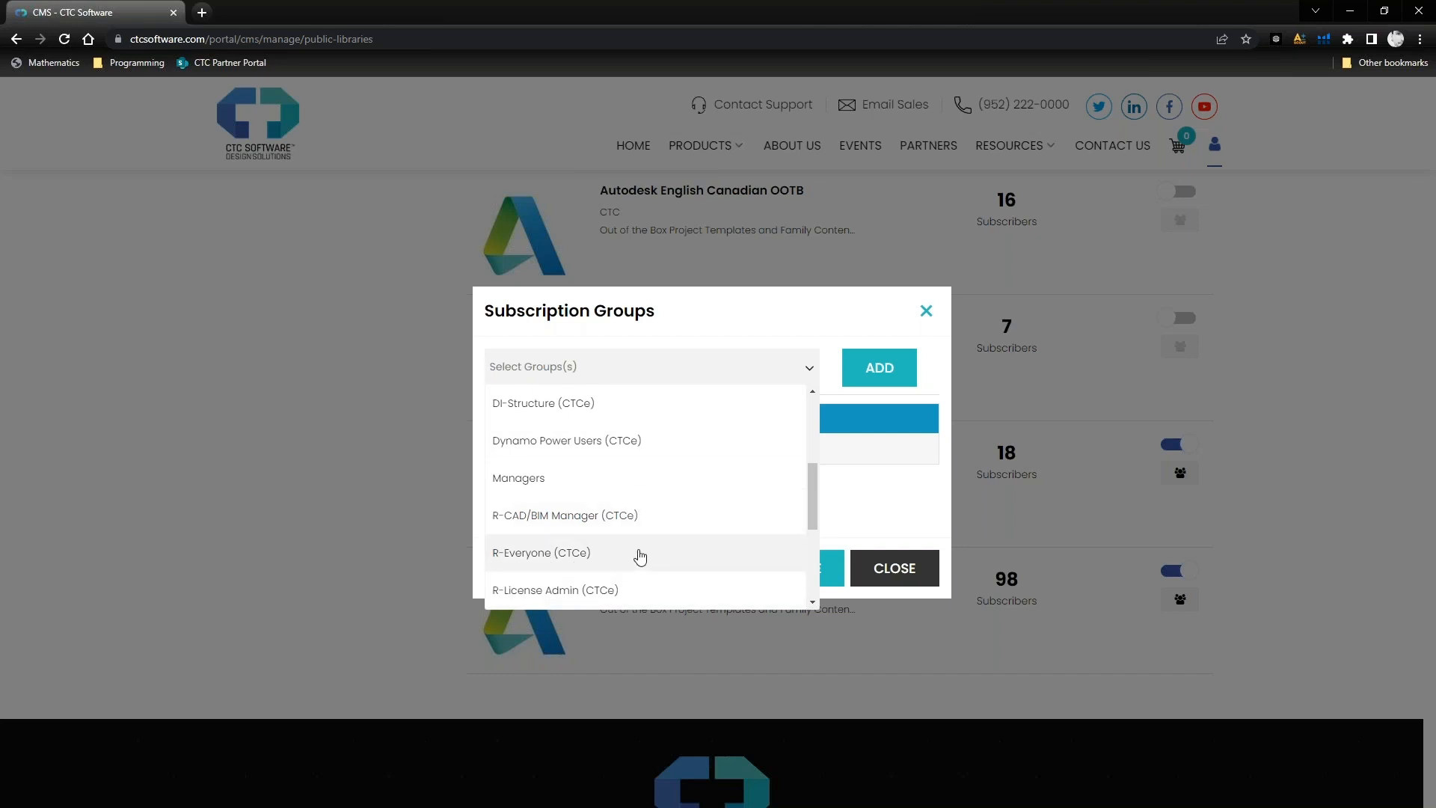
left_click(599, 554)
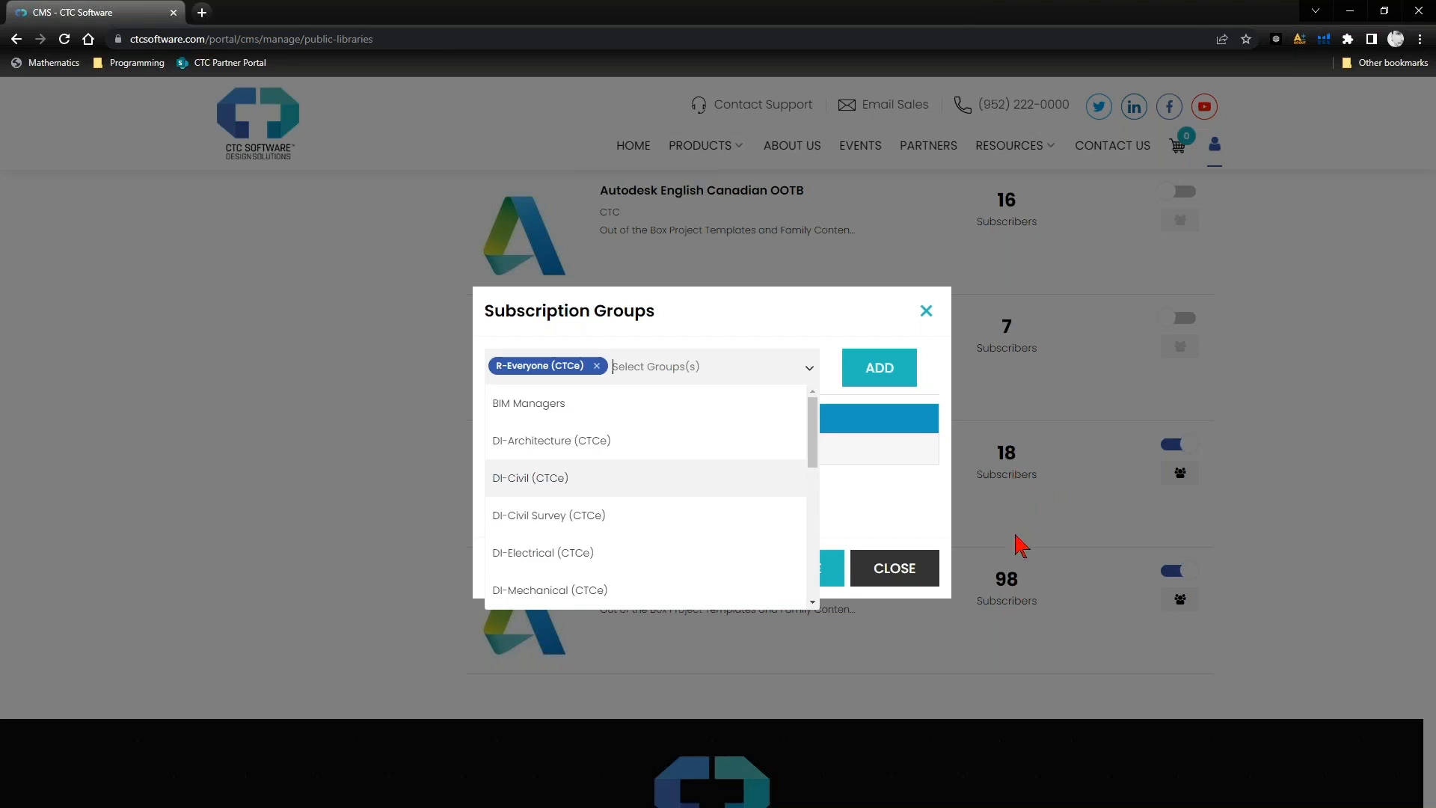
left_click(887, 374)
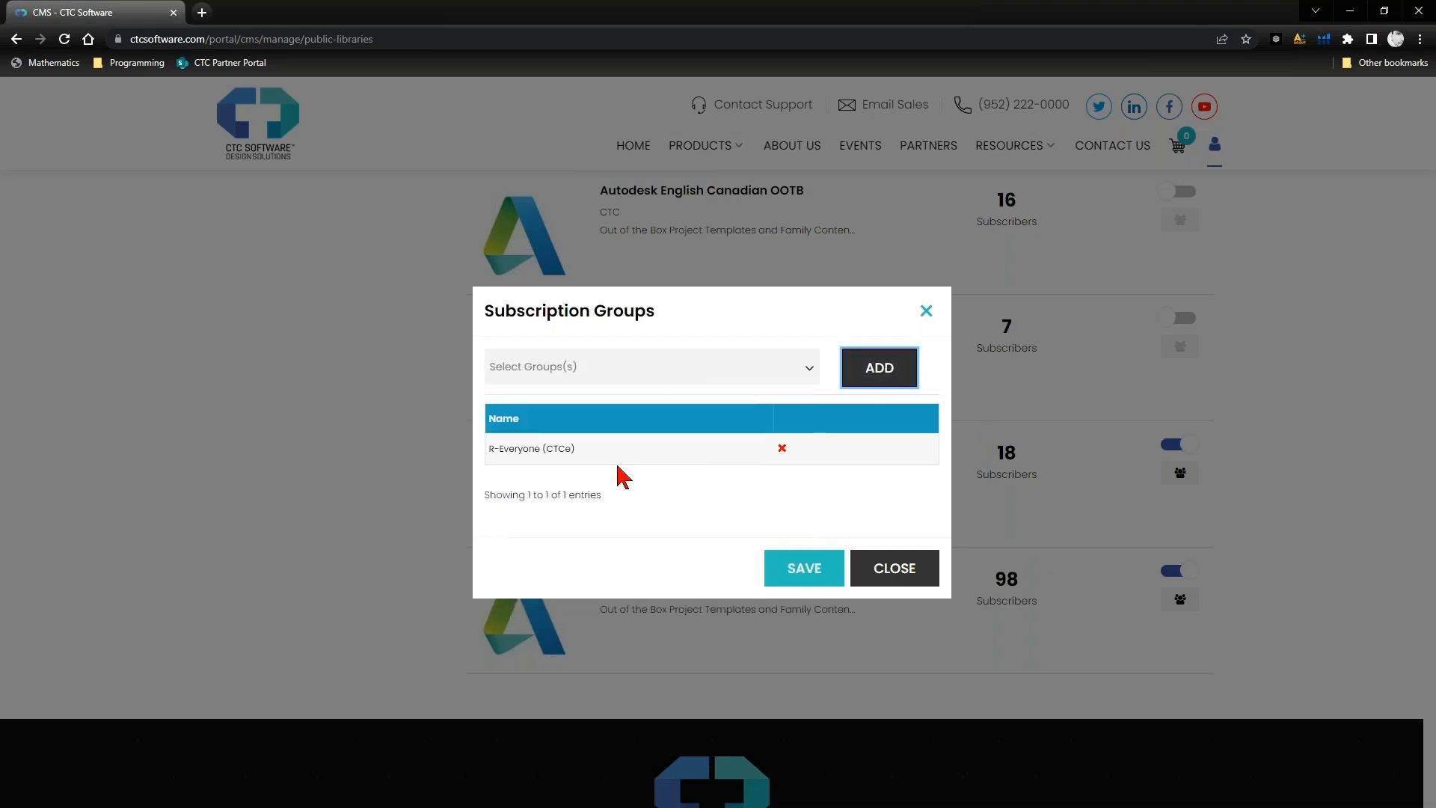
left_click(805, 570)
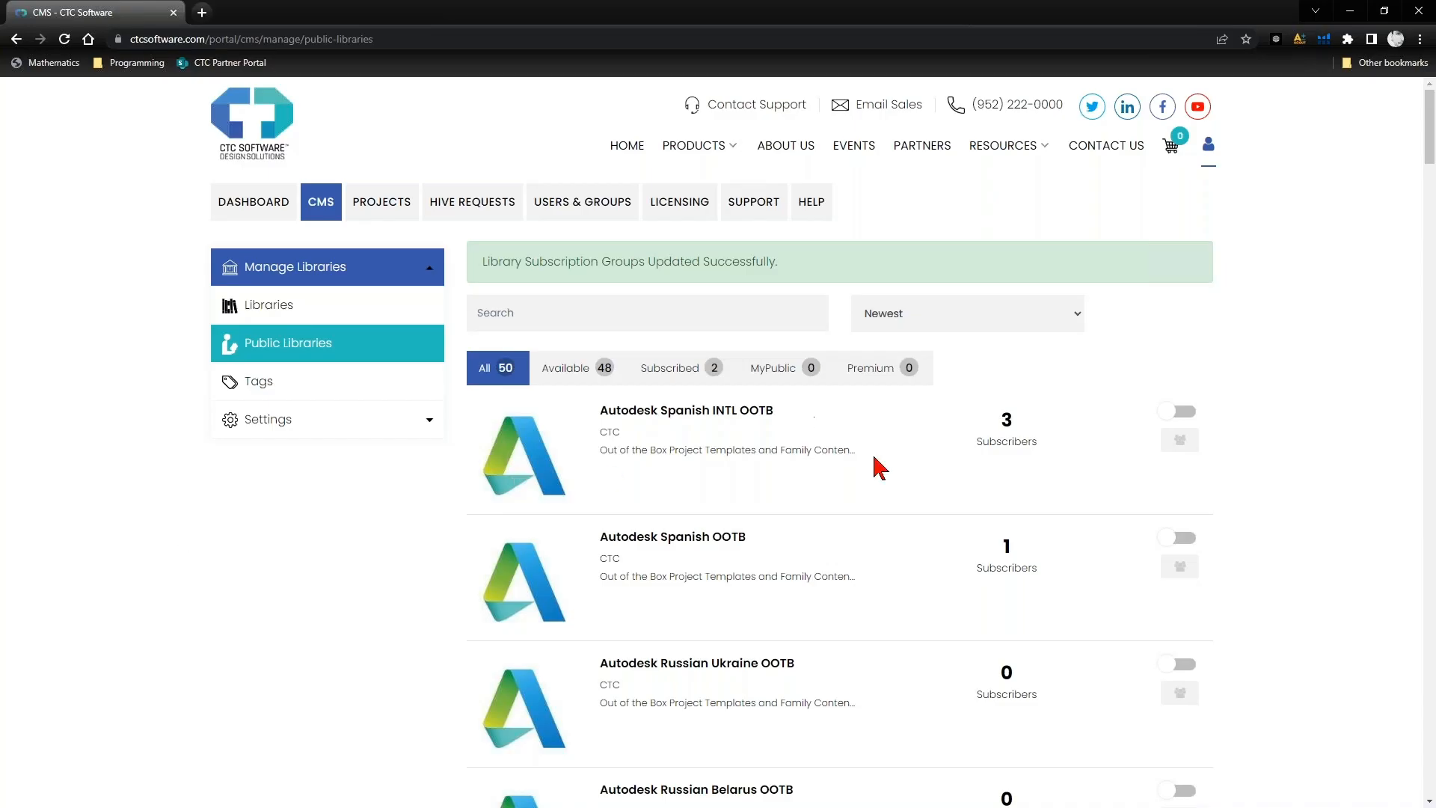
- Show the subscribed public libraries and unsubscribe from Autodesk English US Metric OOTB
left_click(676, 377)
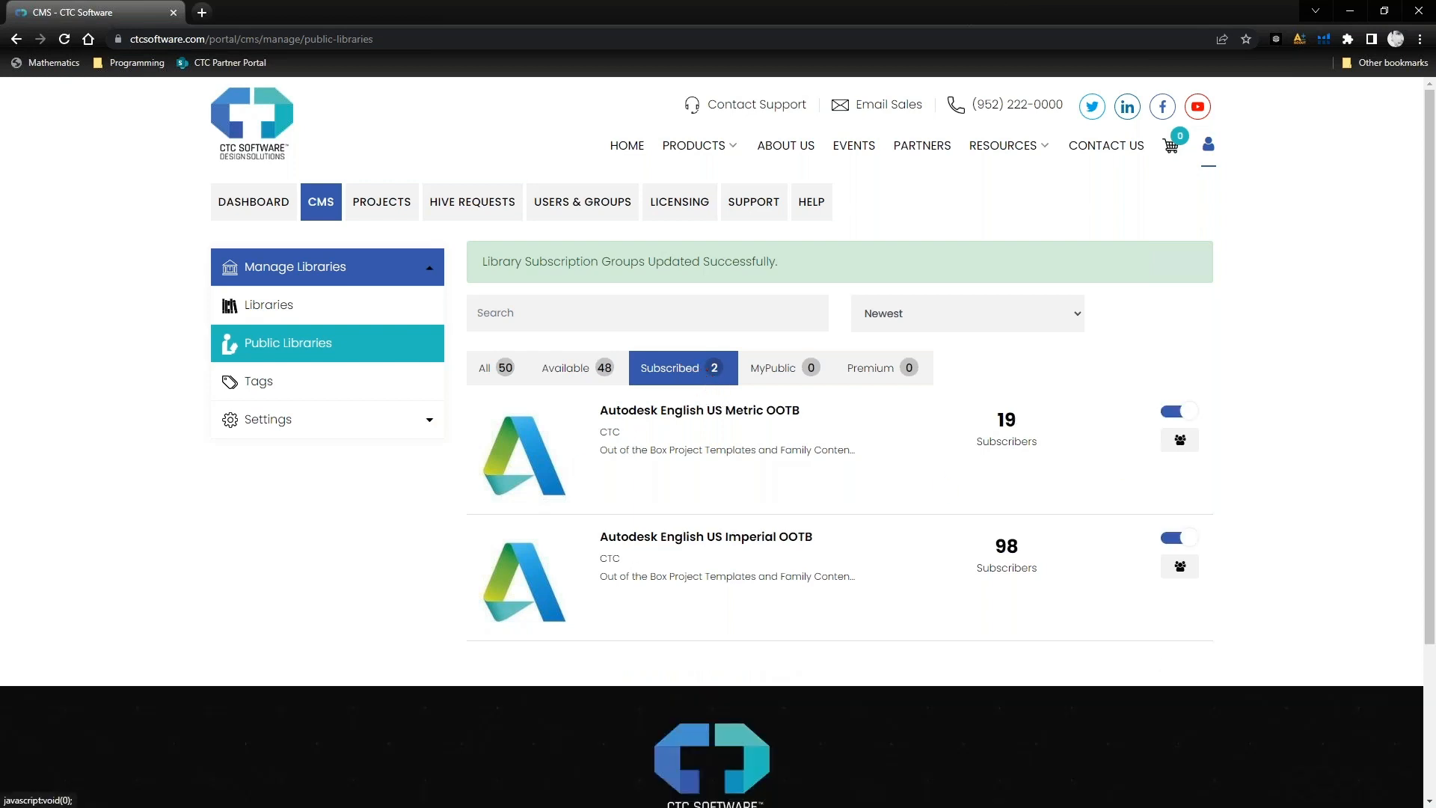
left_click(1182, 415)
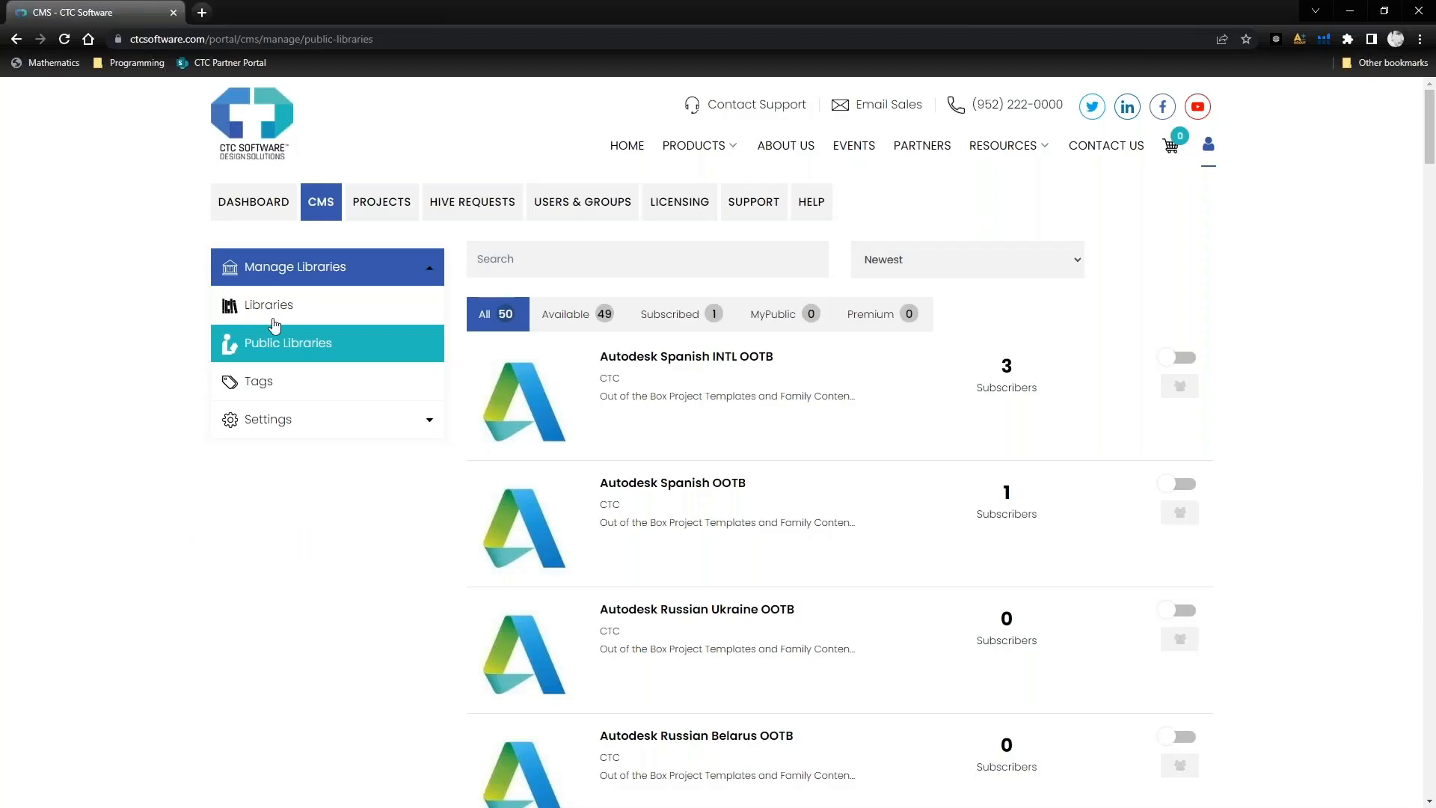
- Open the details of the organization's own Revit Content (CTCe) library, toggle its Make Public option on and off, and close without updating
left_click(271, 308)
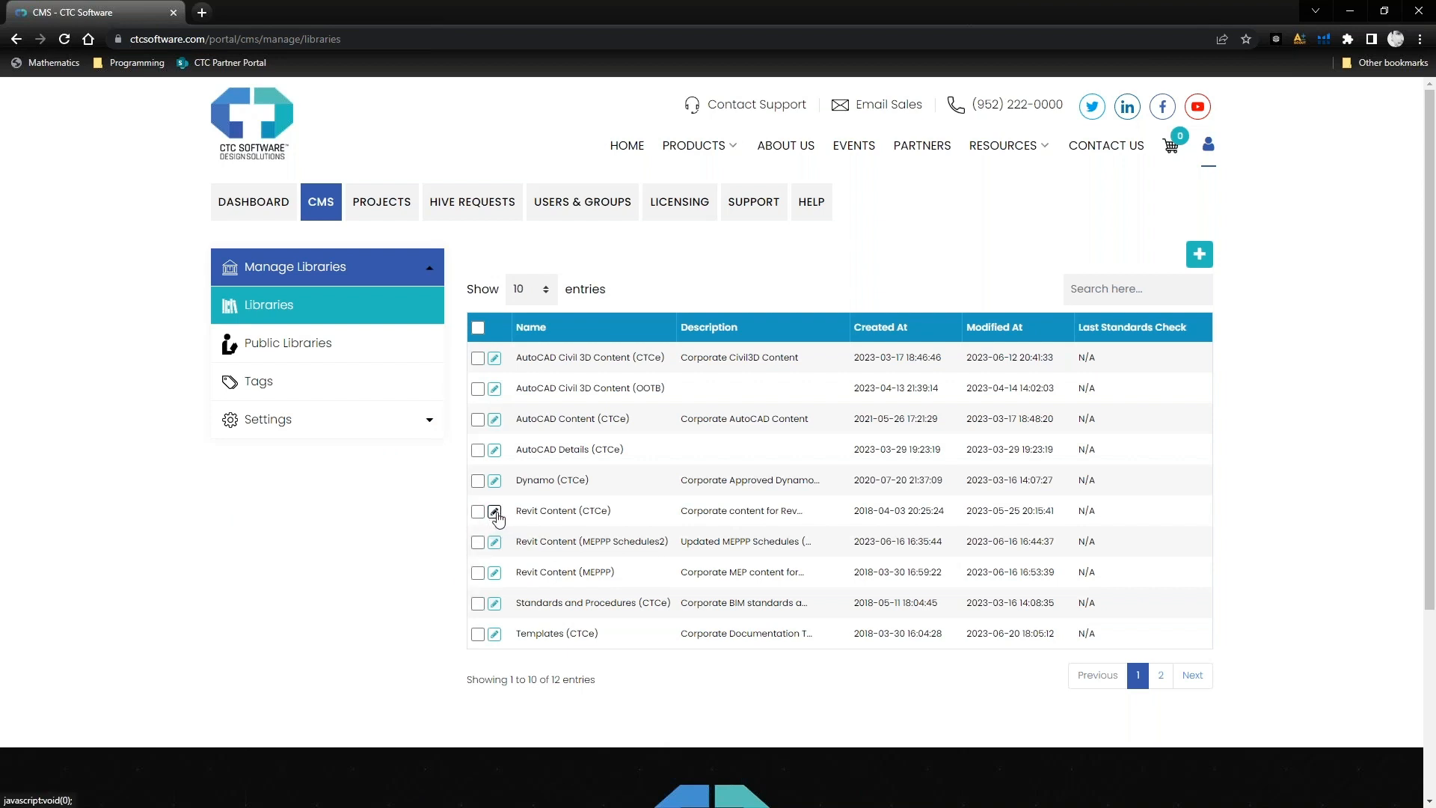
left_click(495, 511)
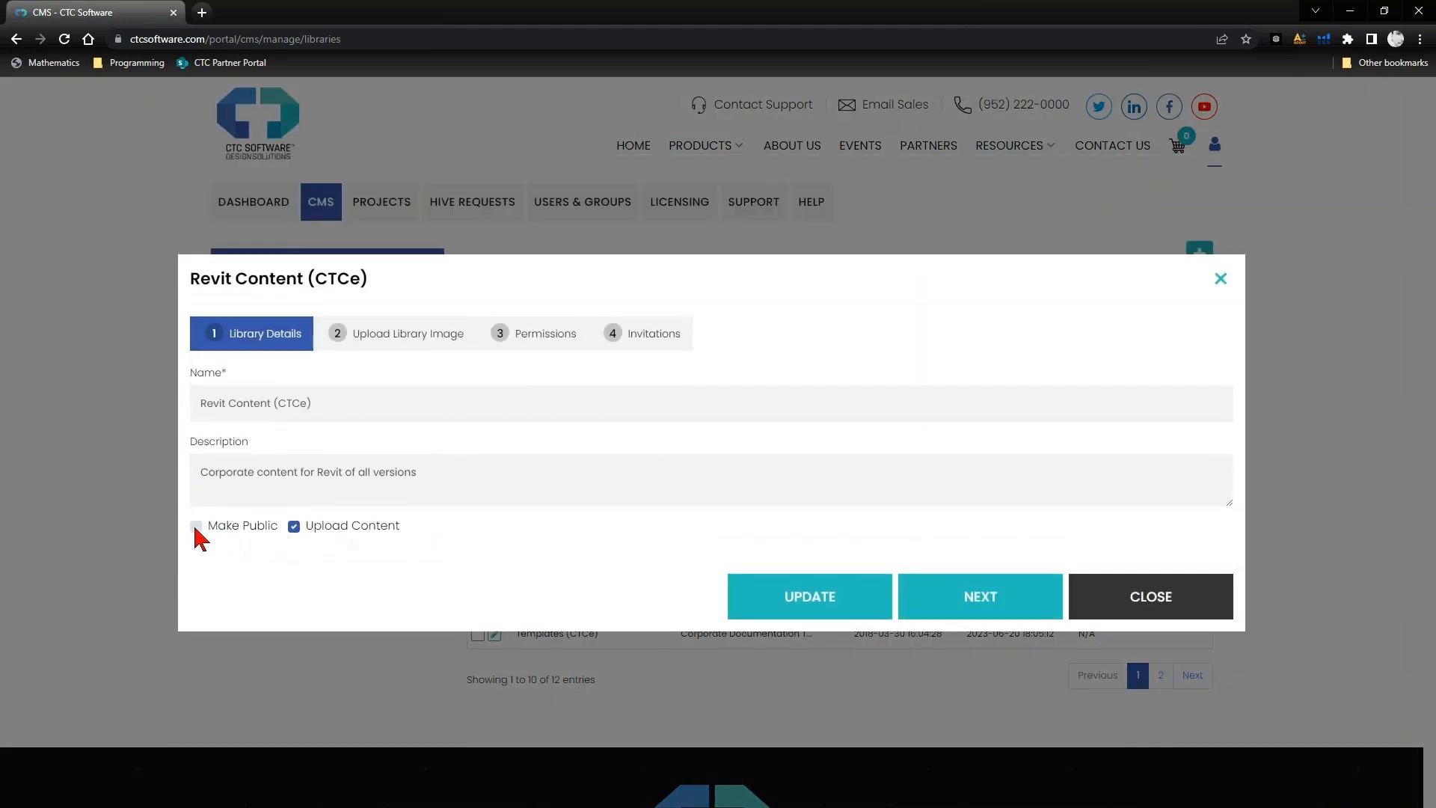
left_click(200, 529)
left_click(112, 408)
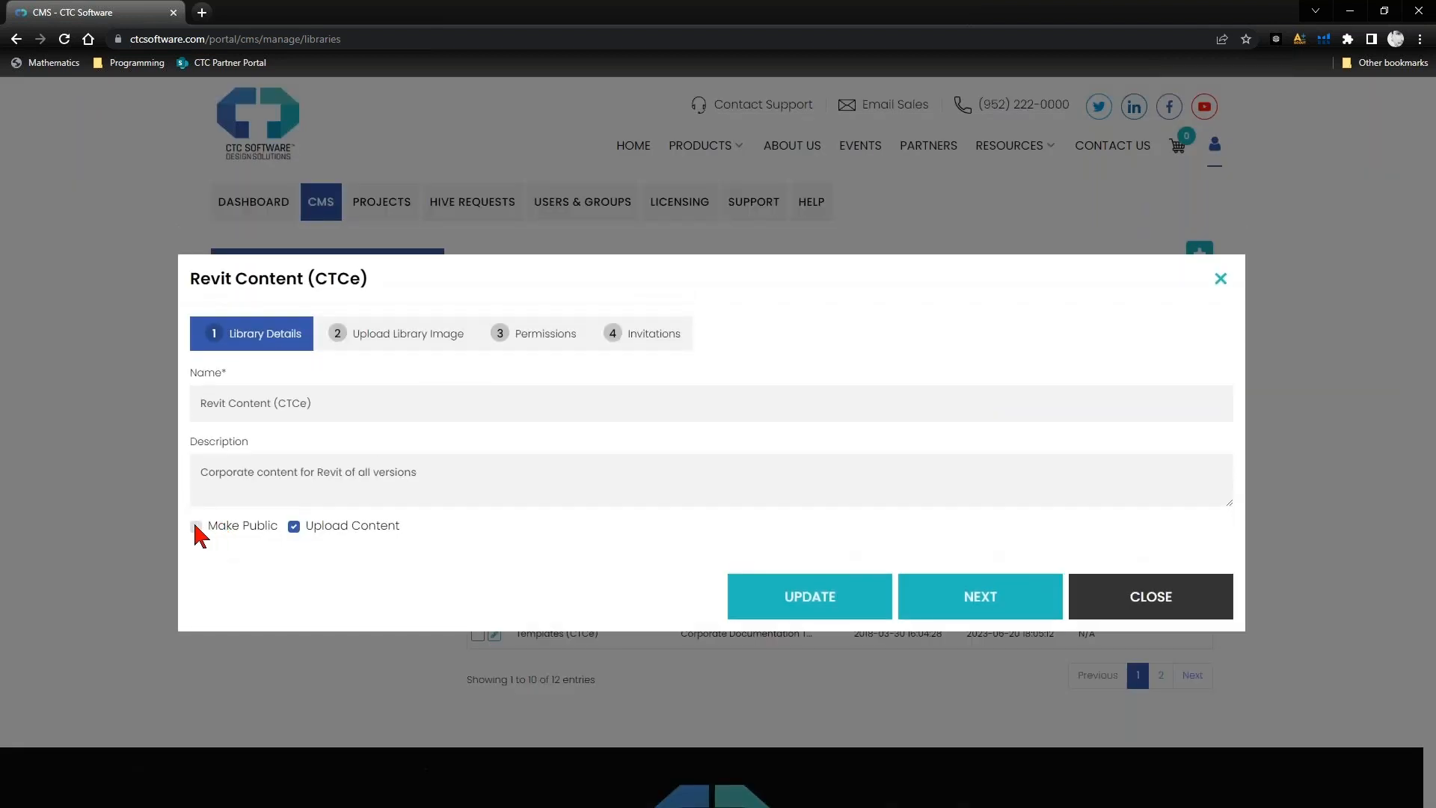
left_click(196, 526)
left_click(196, 524)
left_click(196, 527)
left_click(1119, 598)
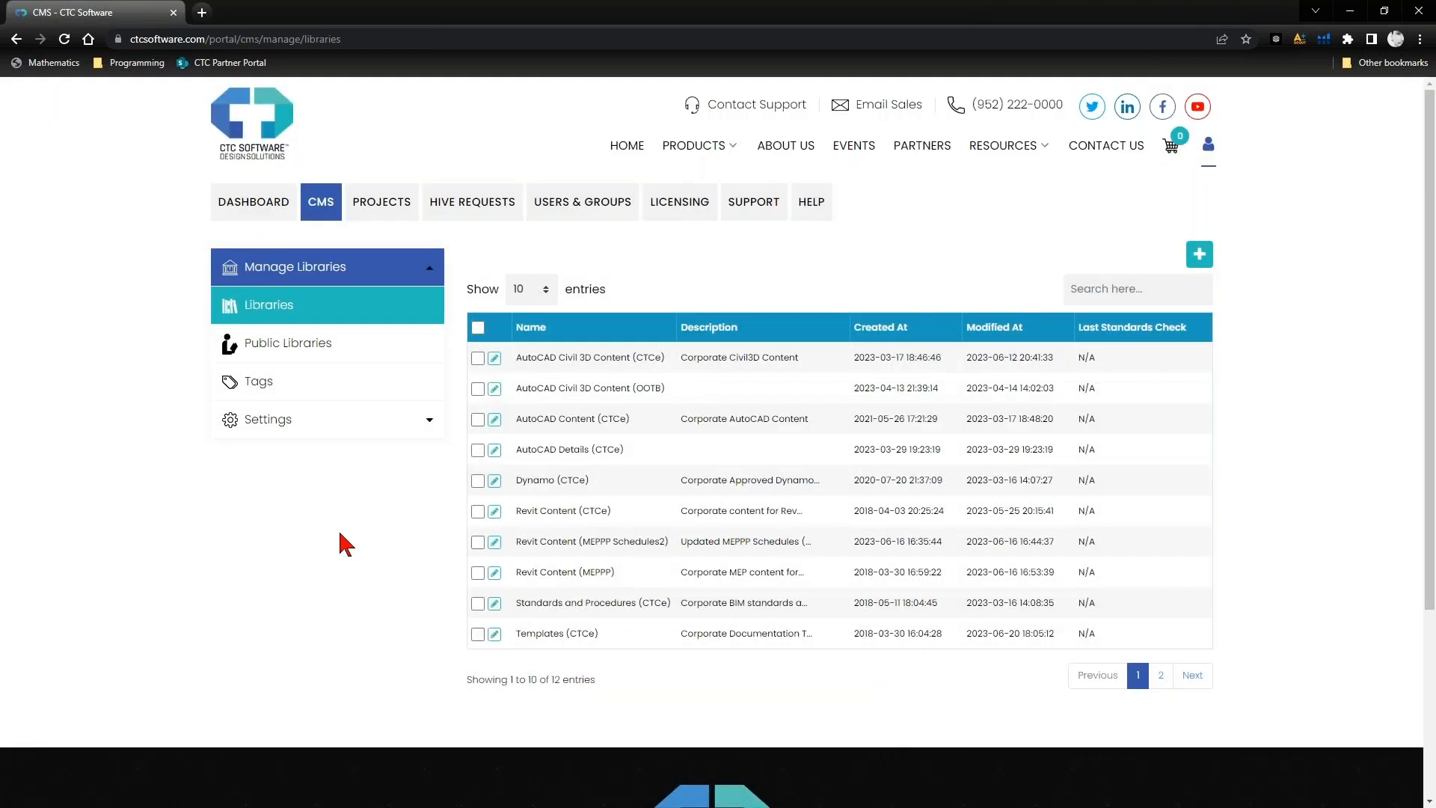
- Disable Allow public libraries in the organization's library settings and save the settings
left_click(343, 424)
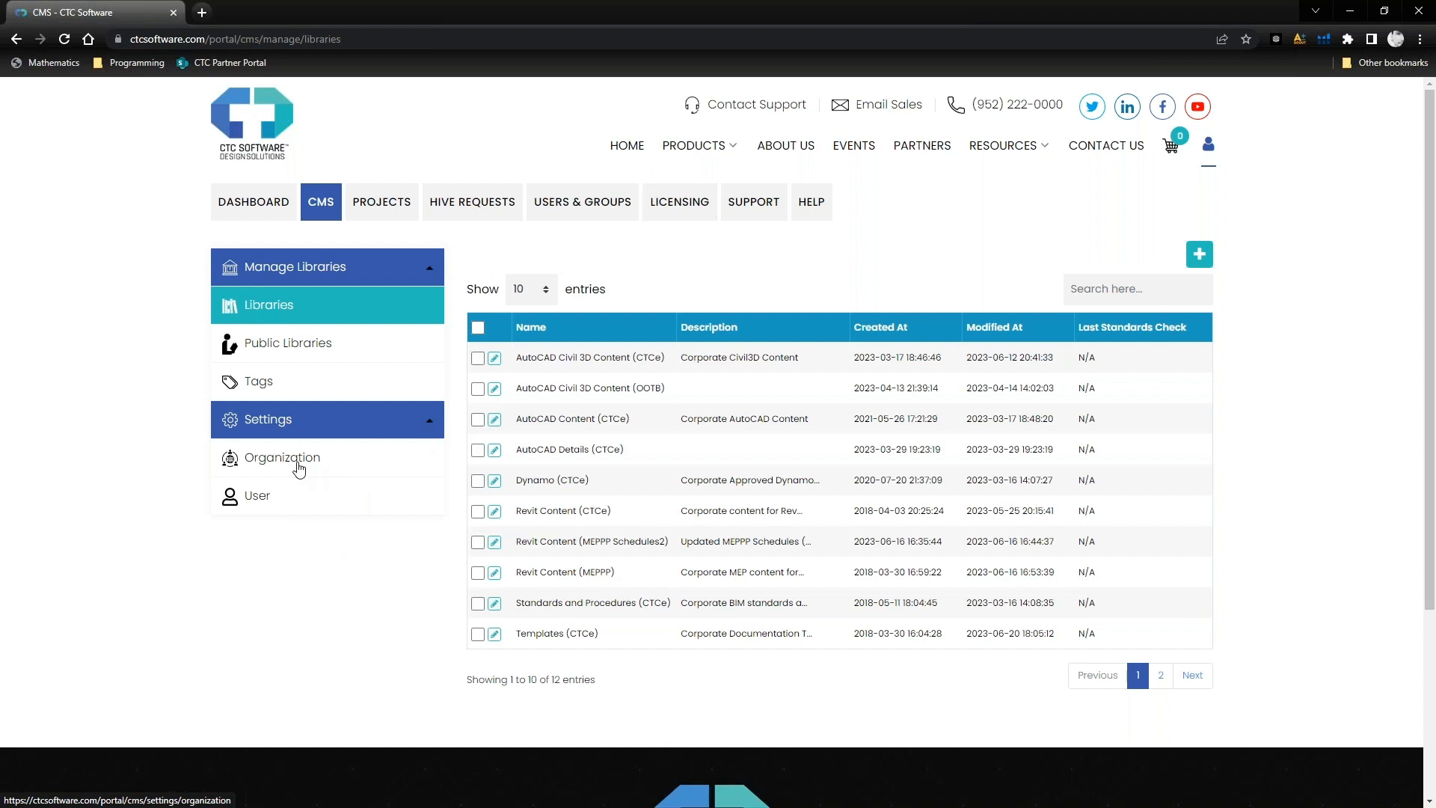
left_click(299, 468)
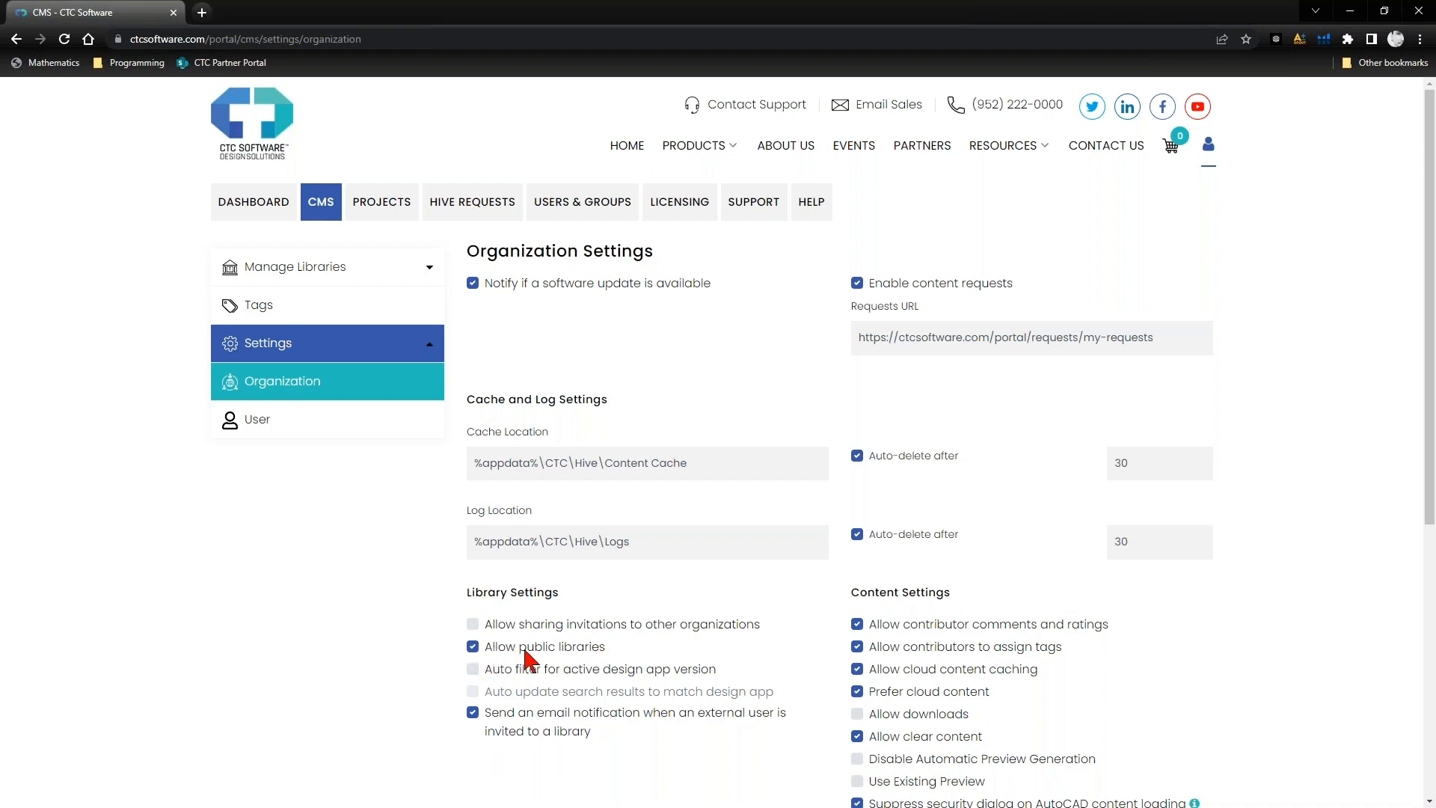
left_click(473, 648)
scroll(439, 672, "down", 1)
scroll(434, 658, "down", 2)
left_click(1144, 640)
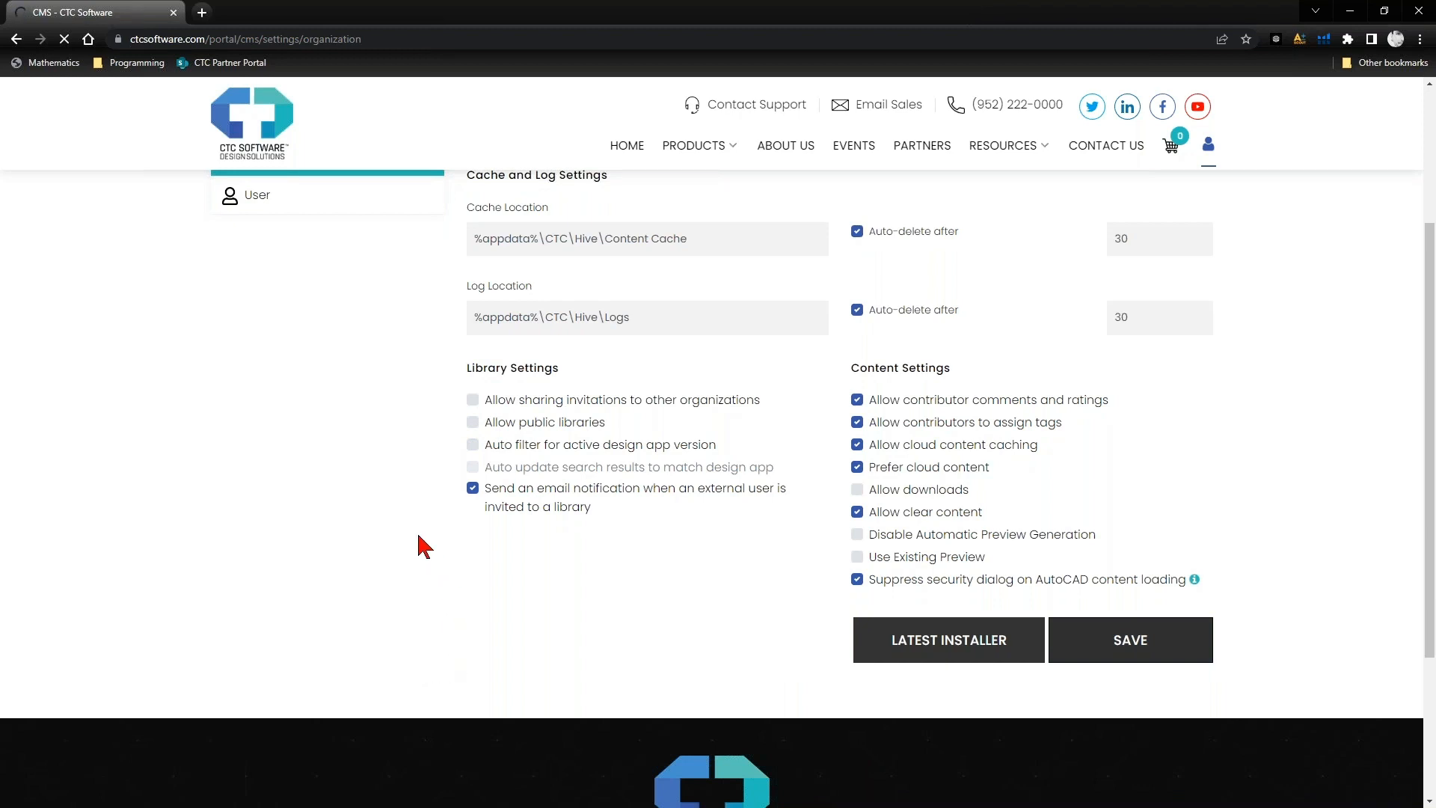
- Return to the organization's own libraries, check the Revit Content (CTCe) library details for the Make Public option, and close them
scroll(424, 546, "up", 3)
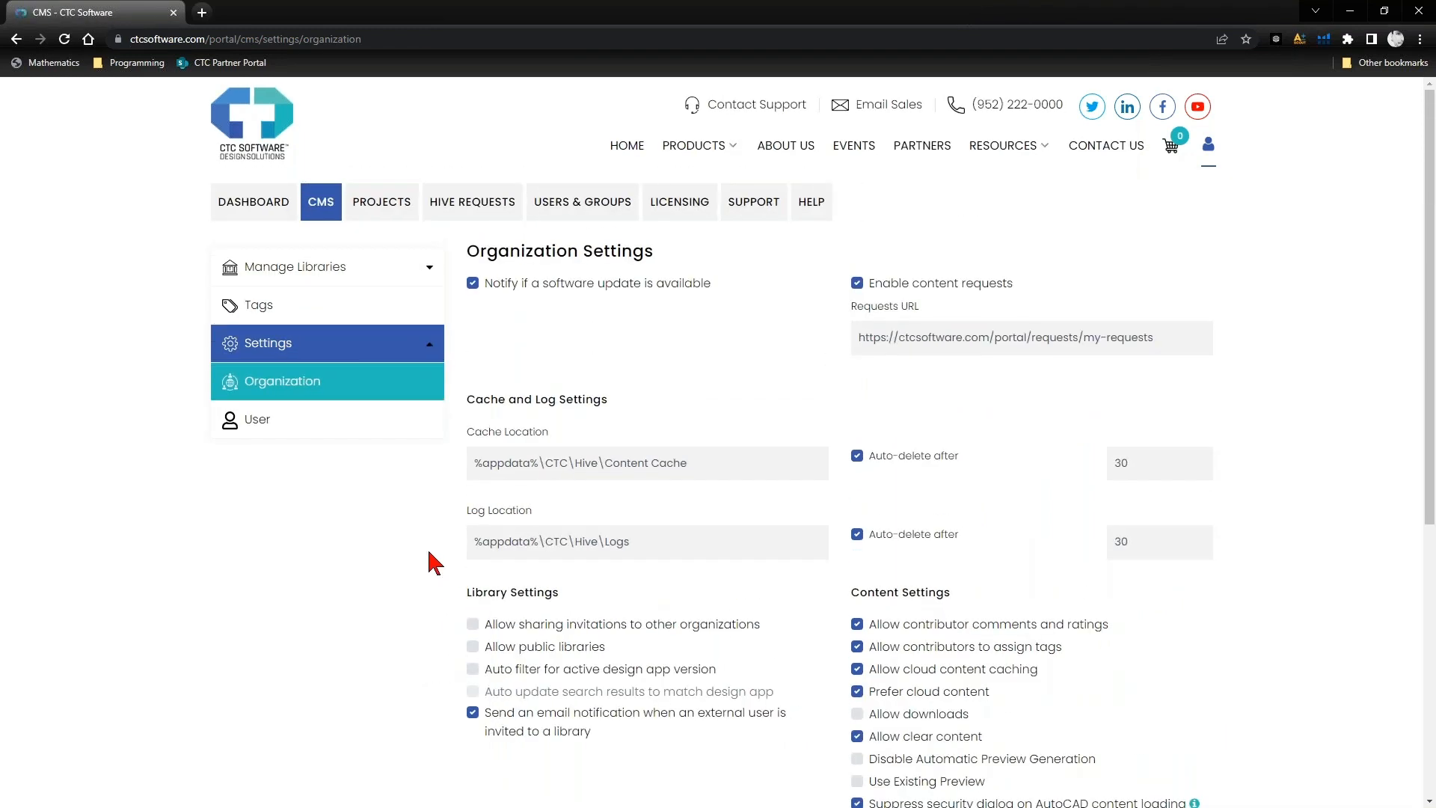
left_click(432, 273)
left_click(283, 320)
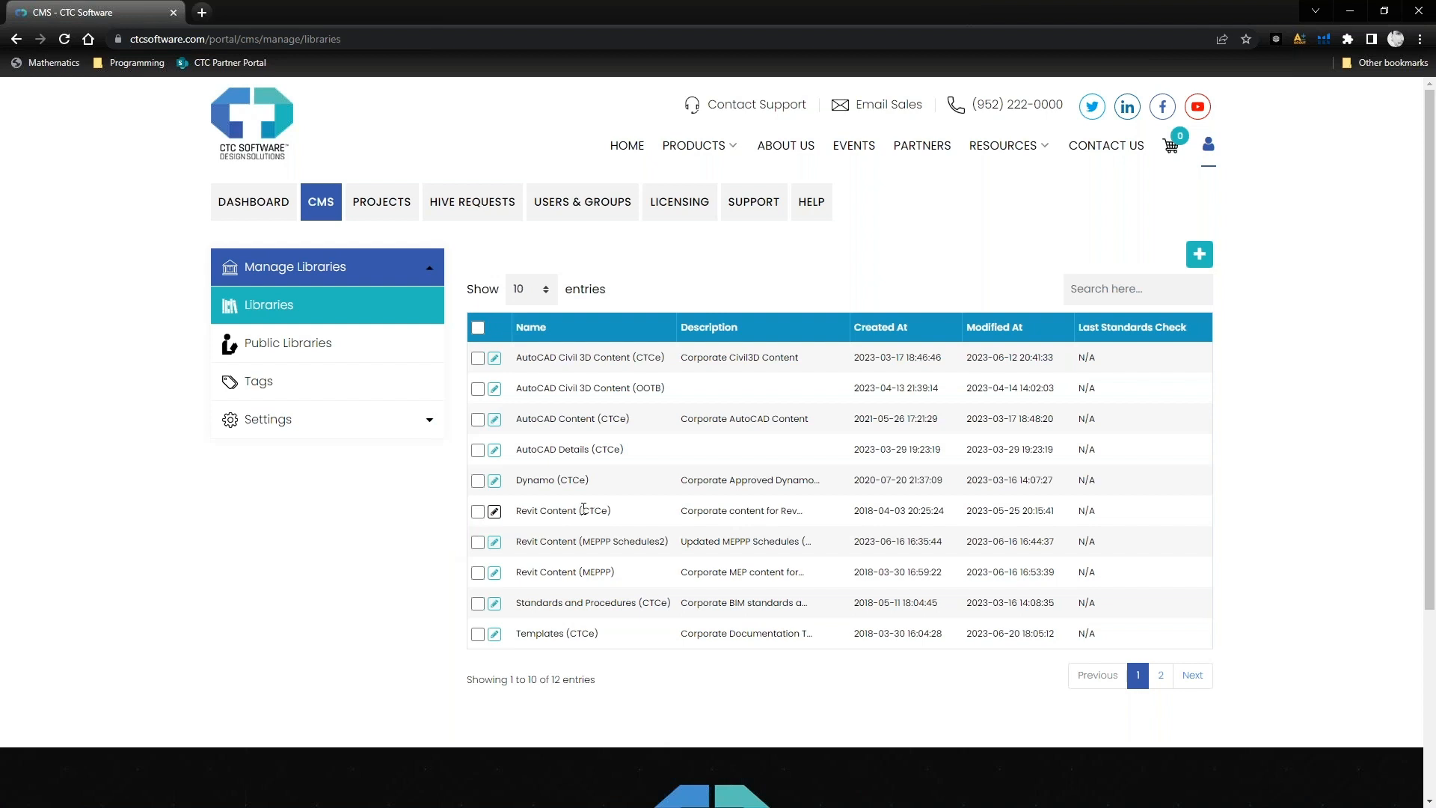
left_click(583, 509)
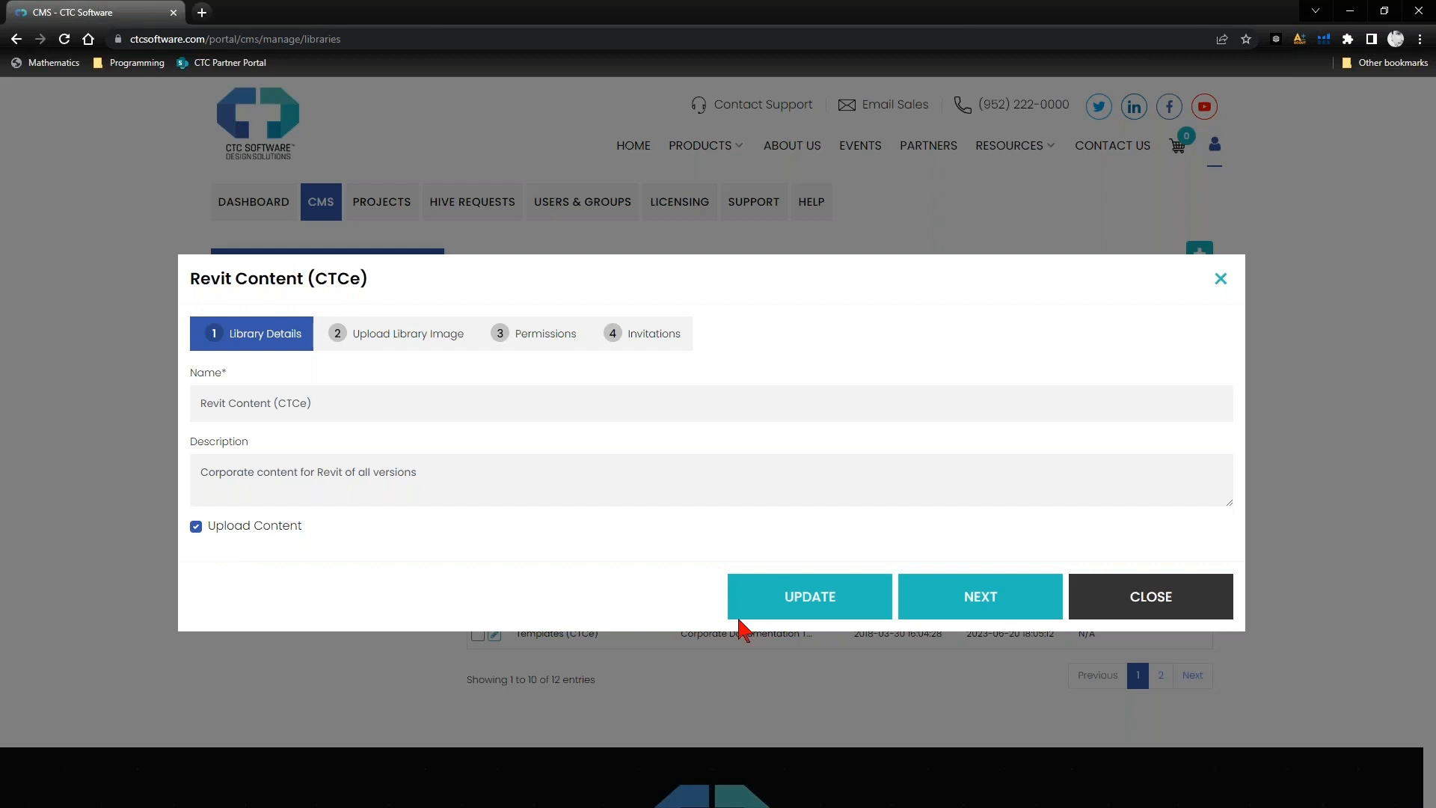
left_click(1171, 600)
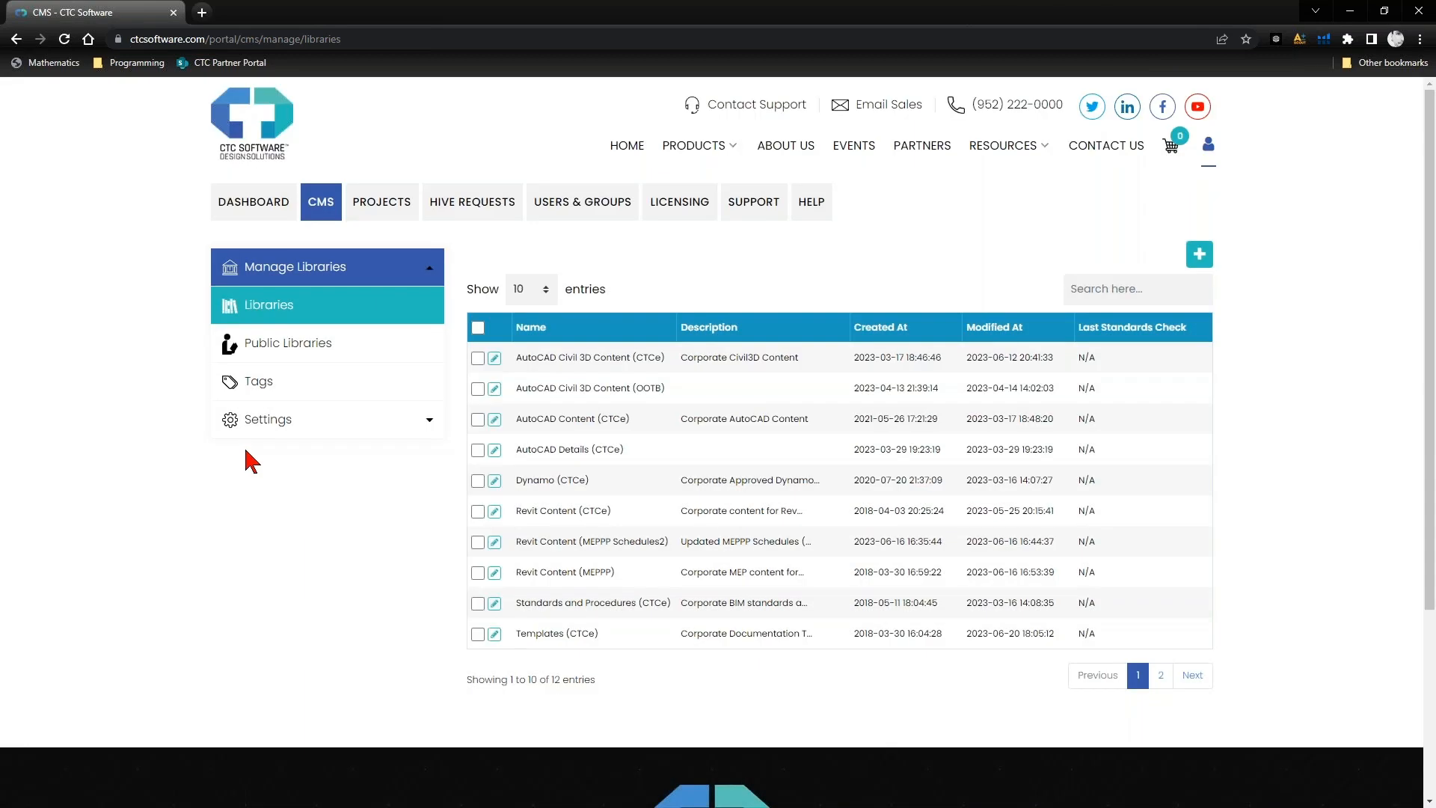